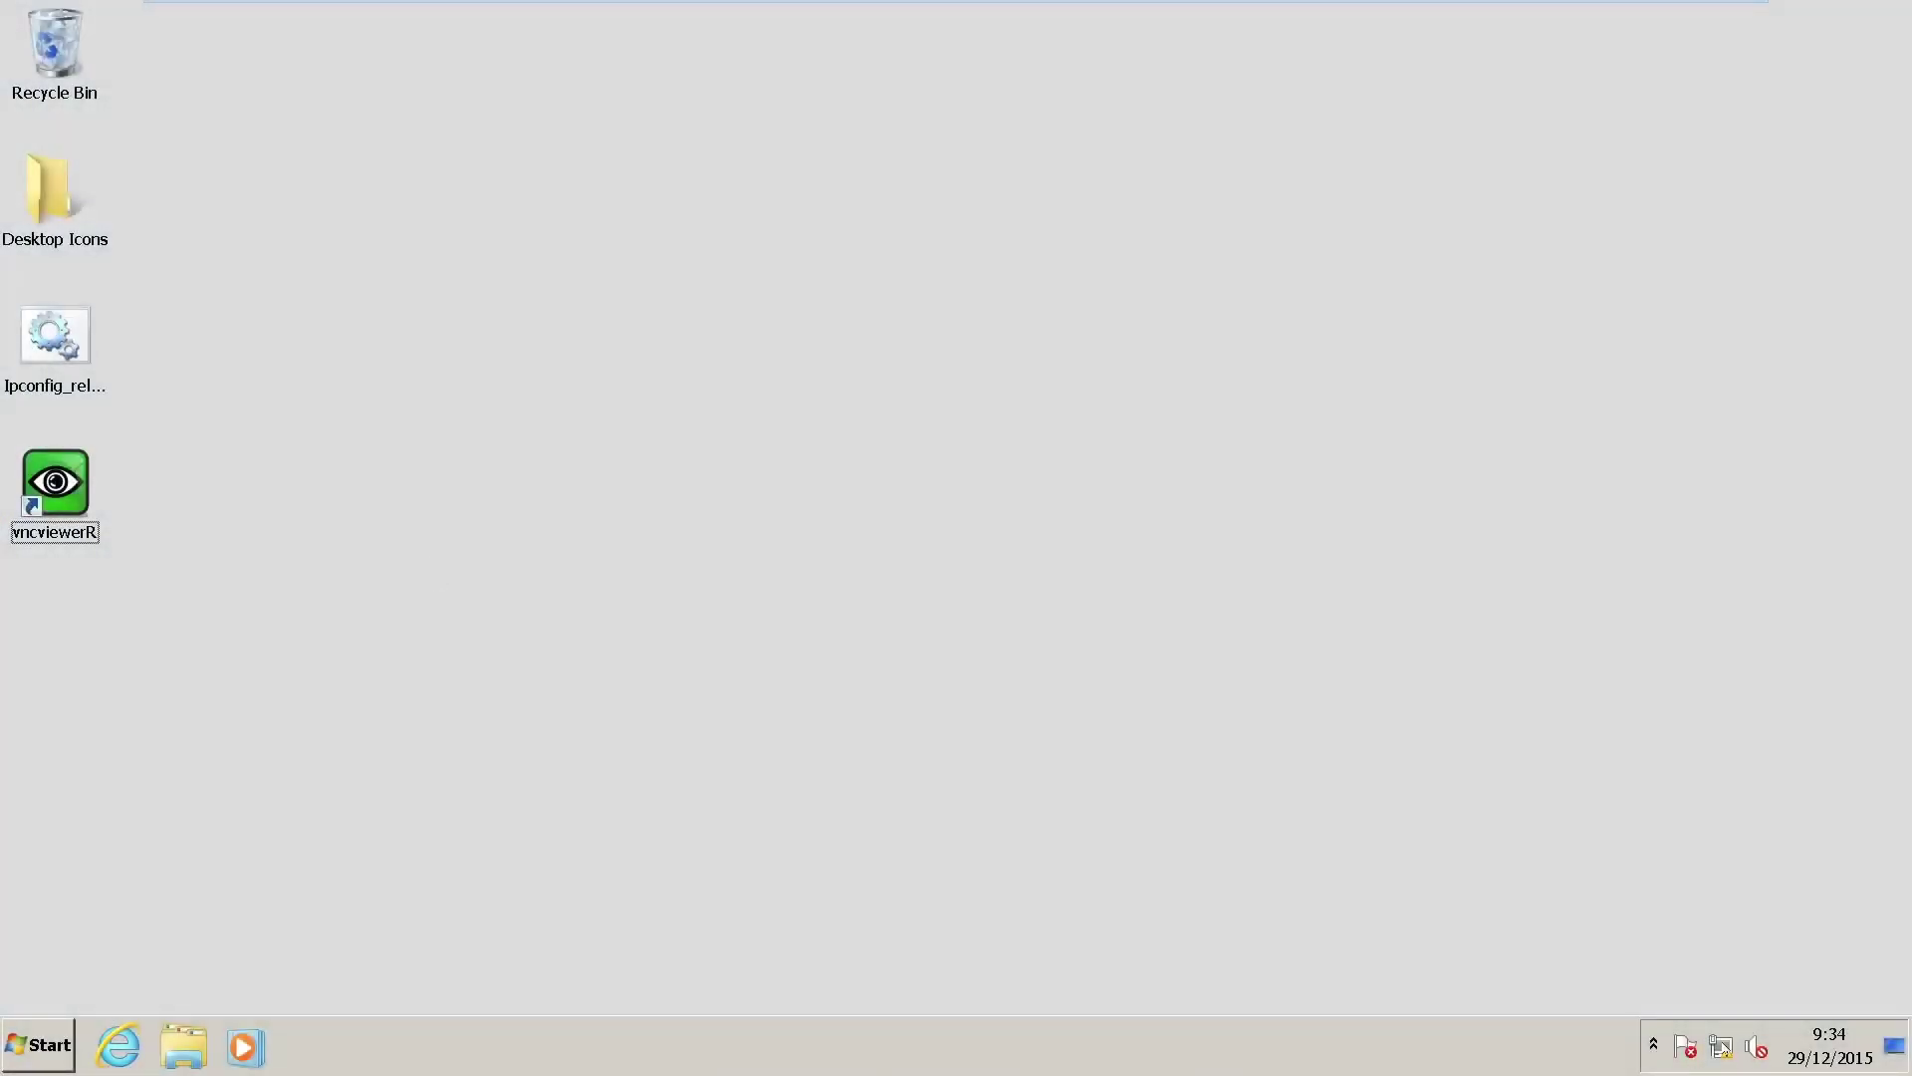
Step: Check Local Area Connection 3's connection details in Network and Sharing Center, then close all its windows
click(1721, 1044)
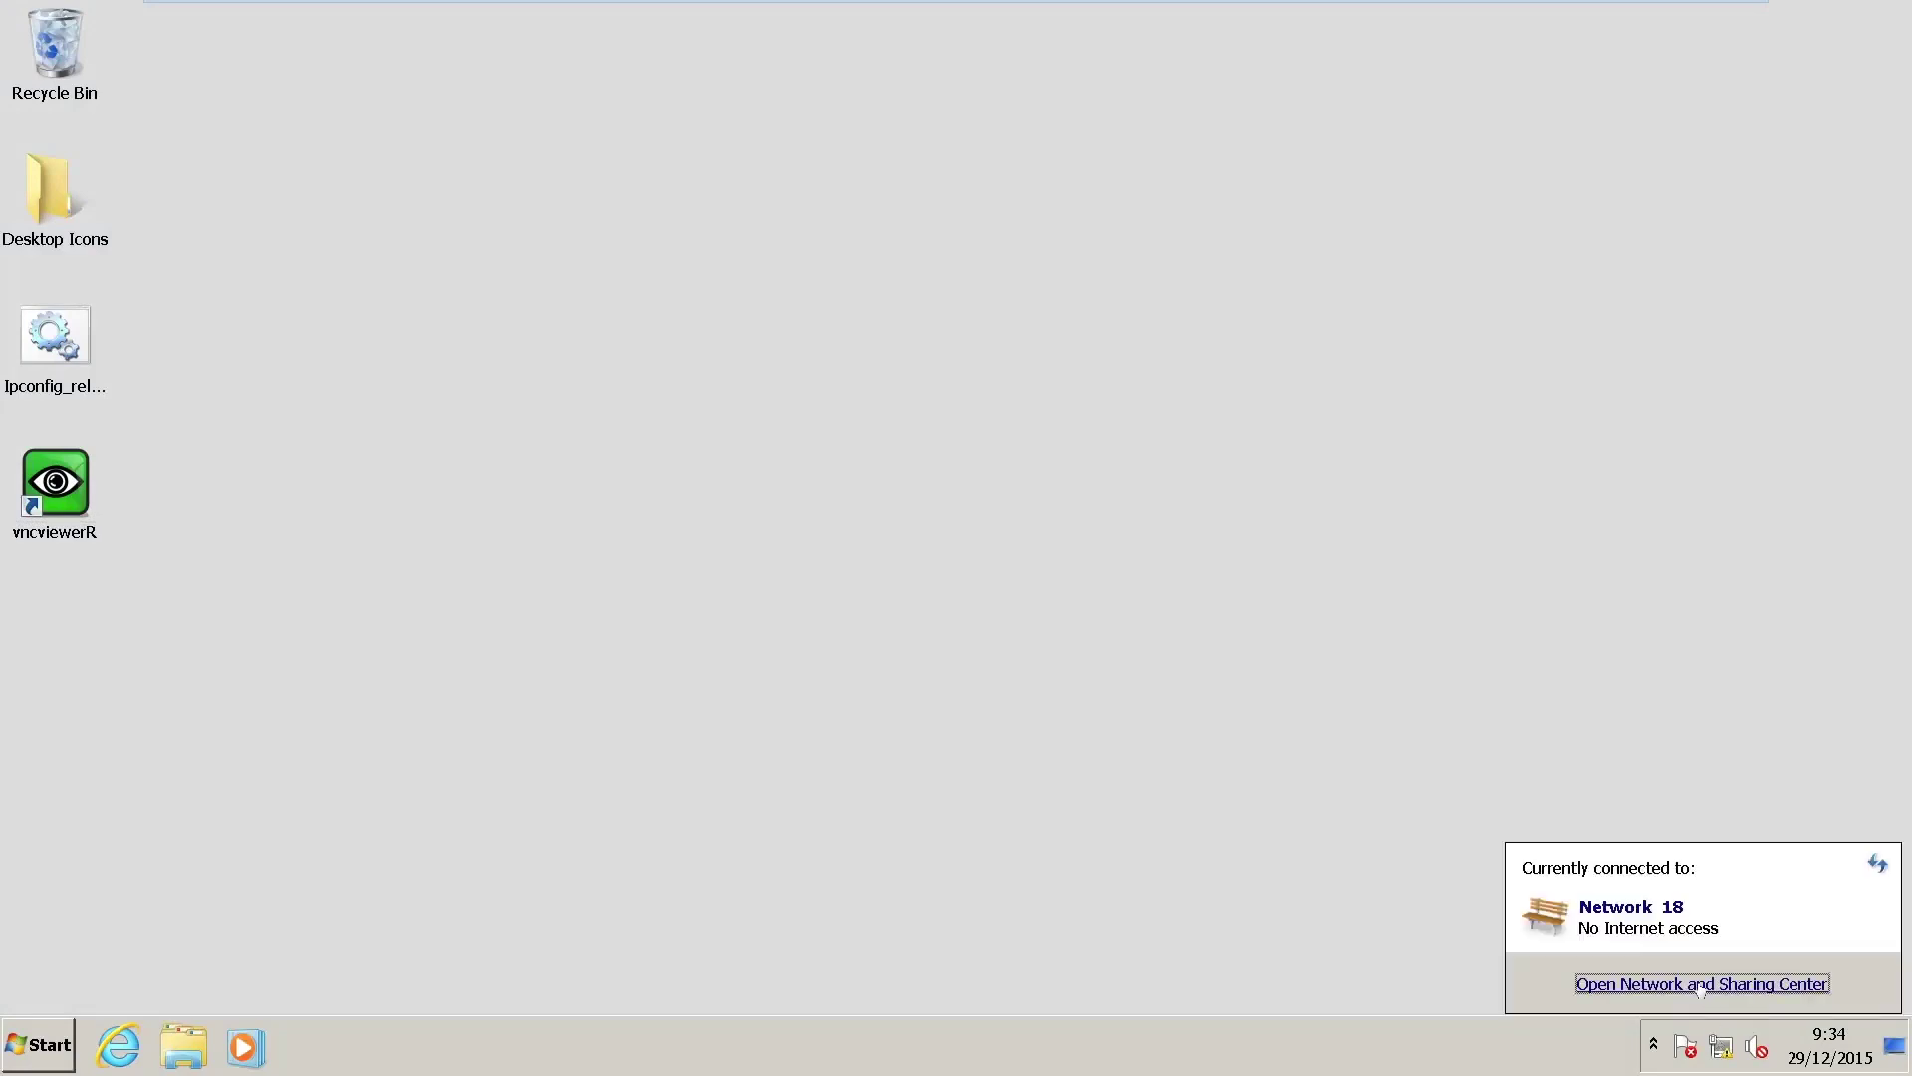
click(1703, 986)
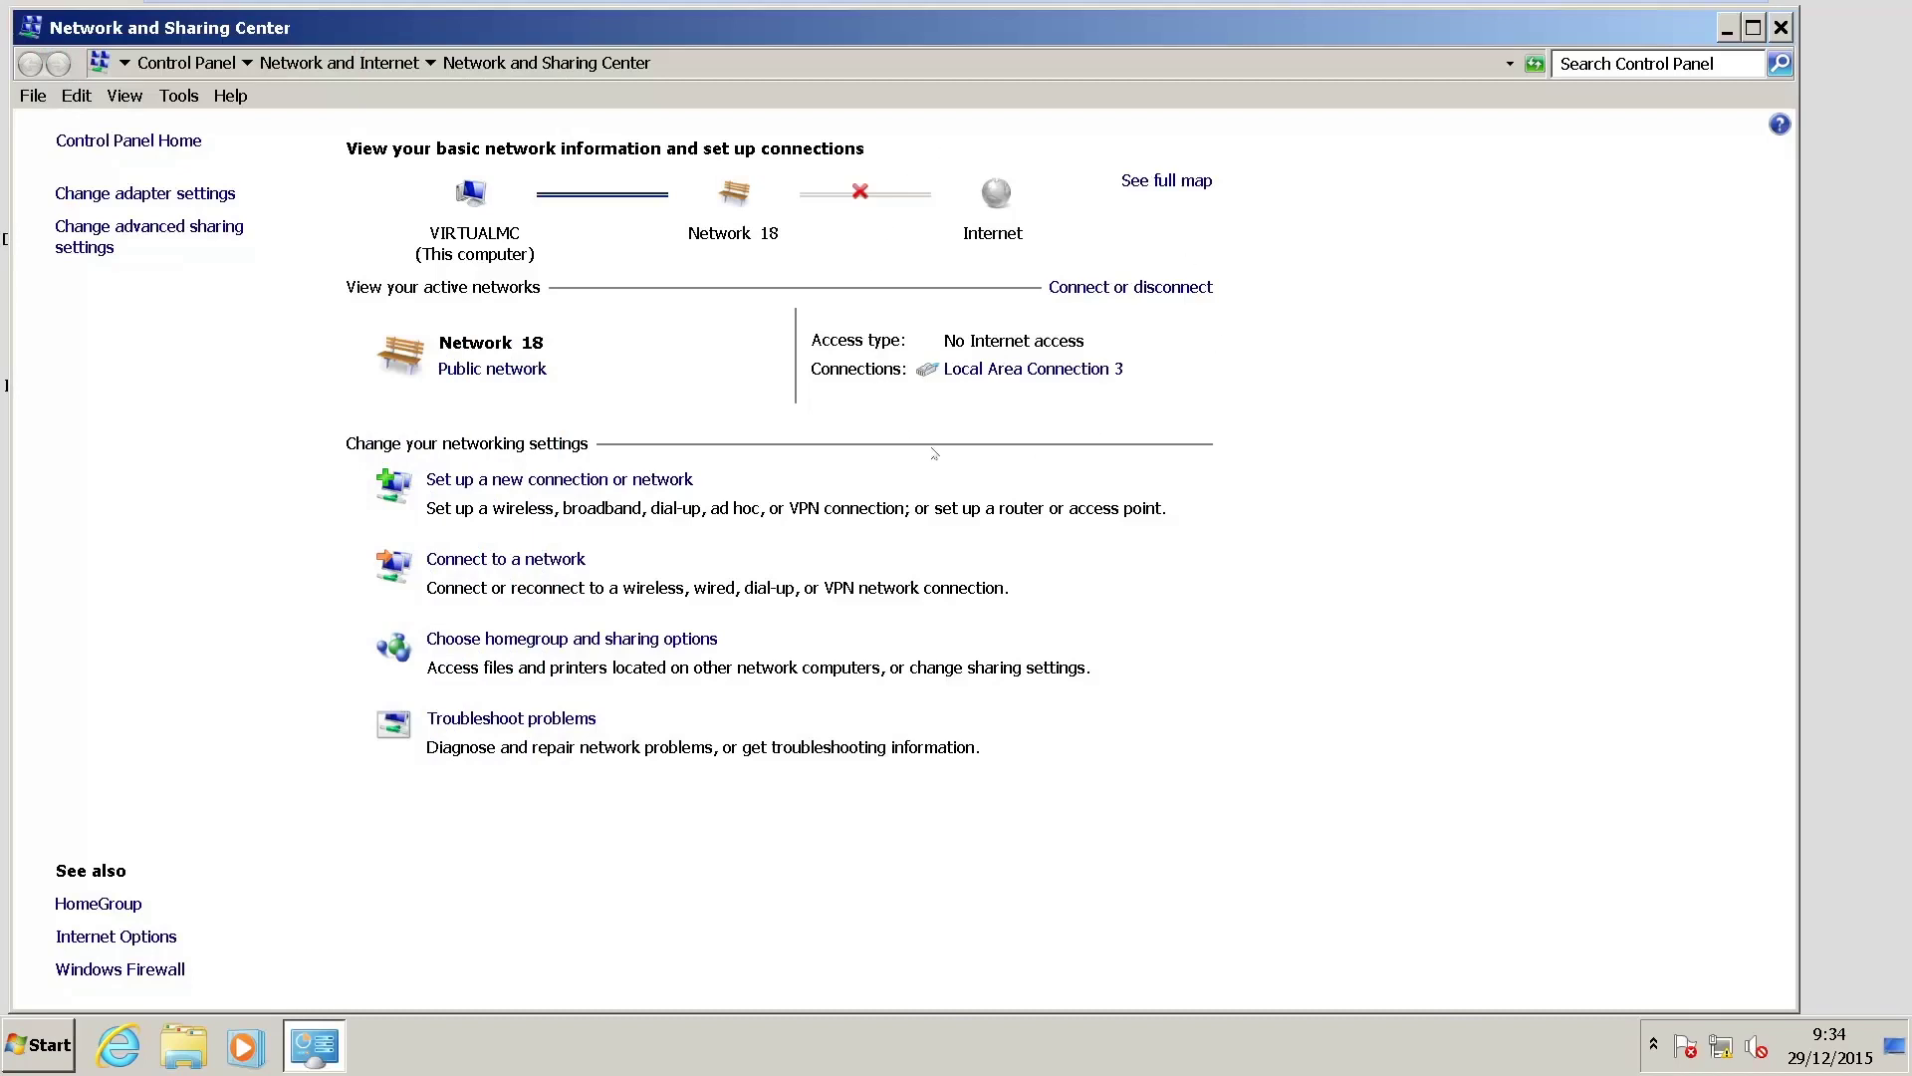
click(1064, 370)
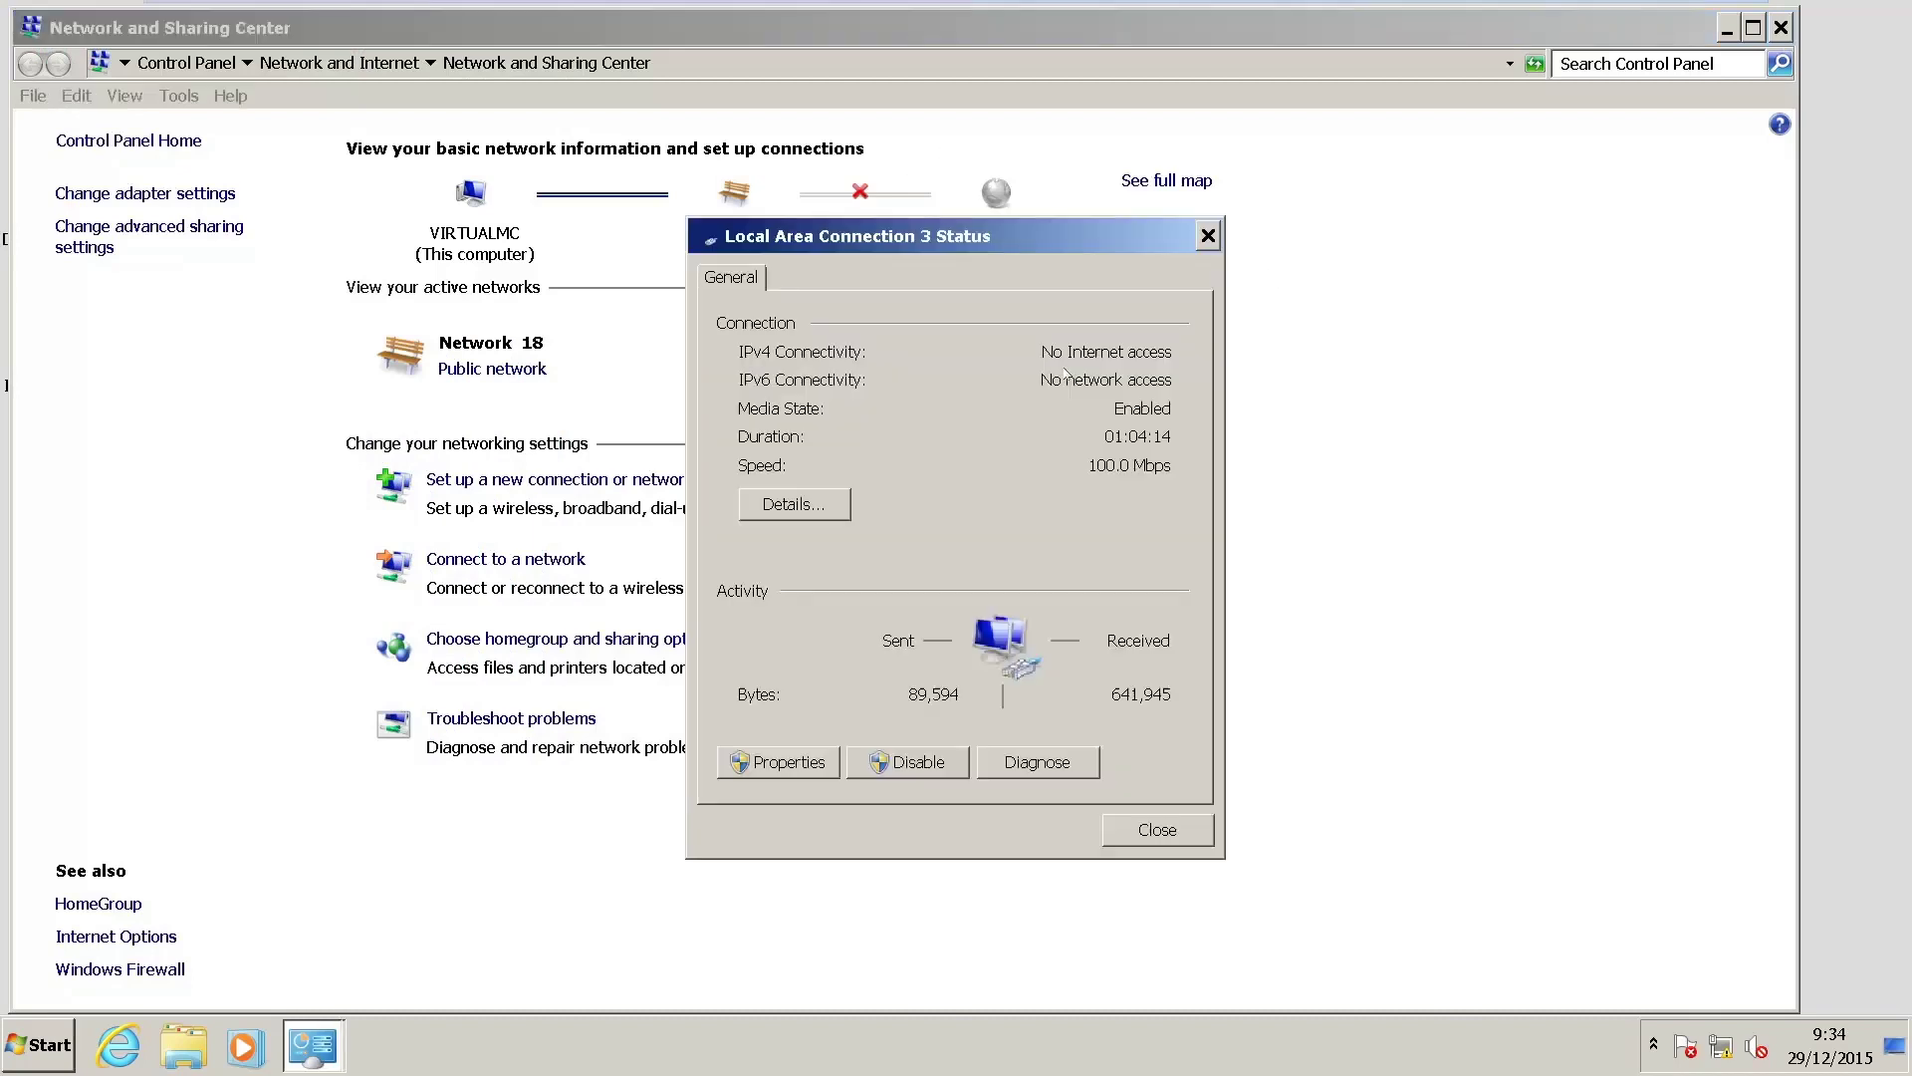
click(814, 505)
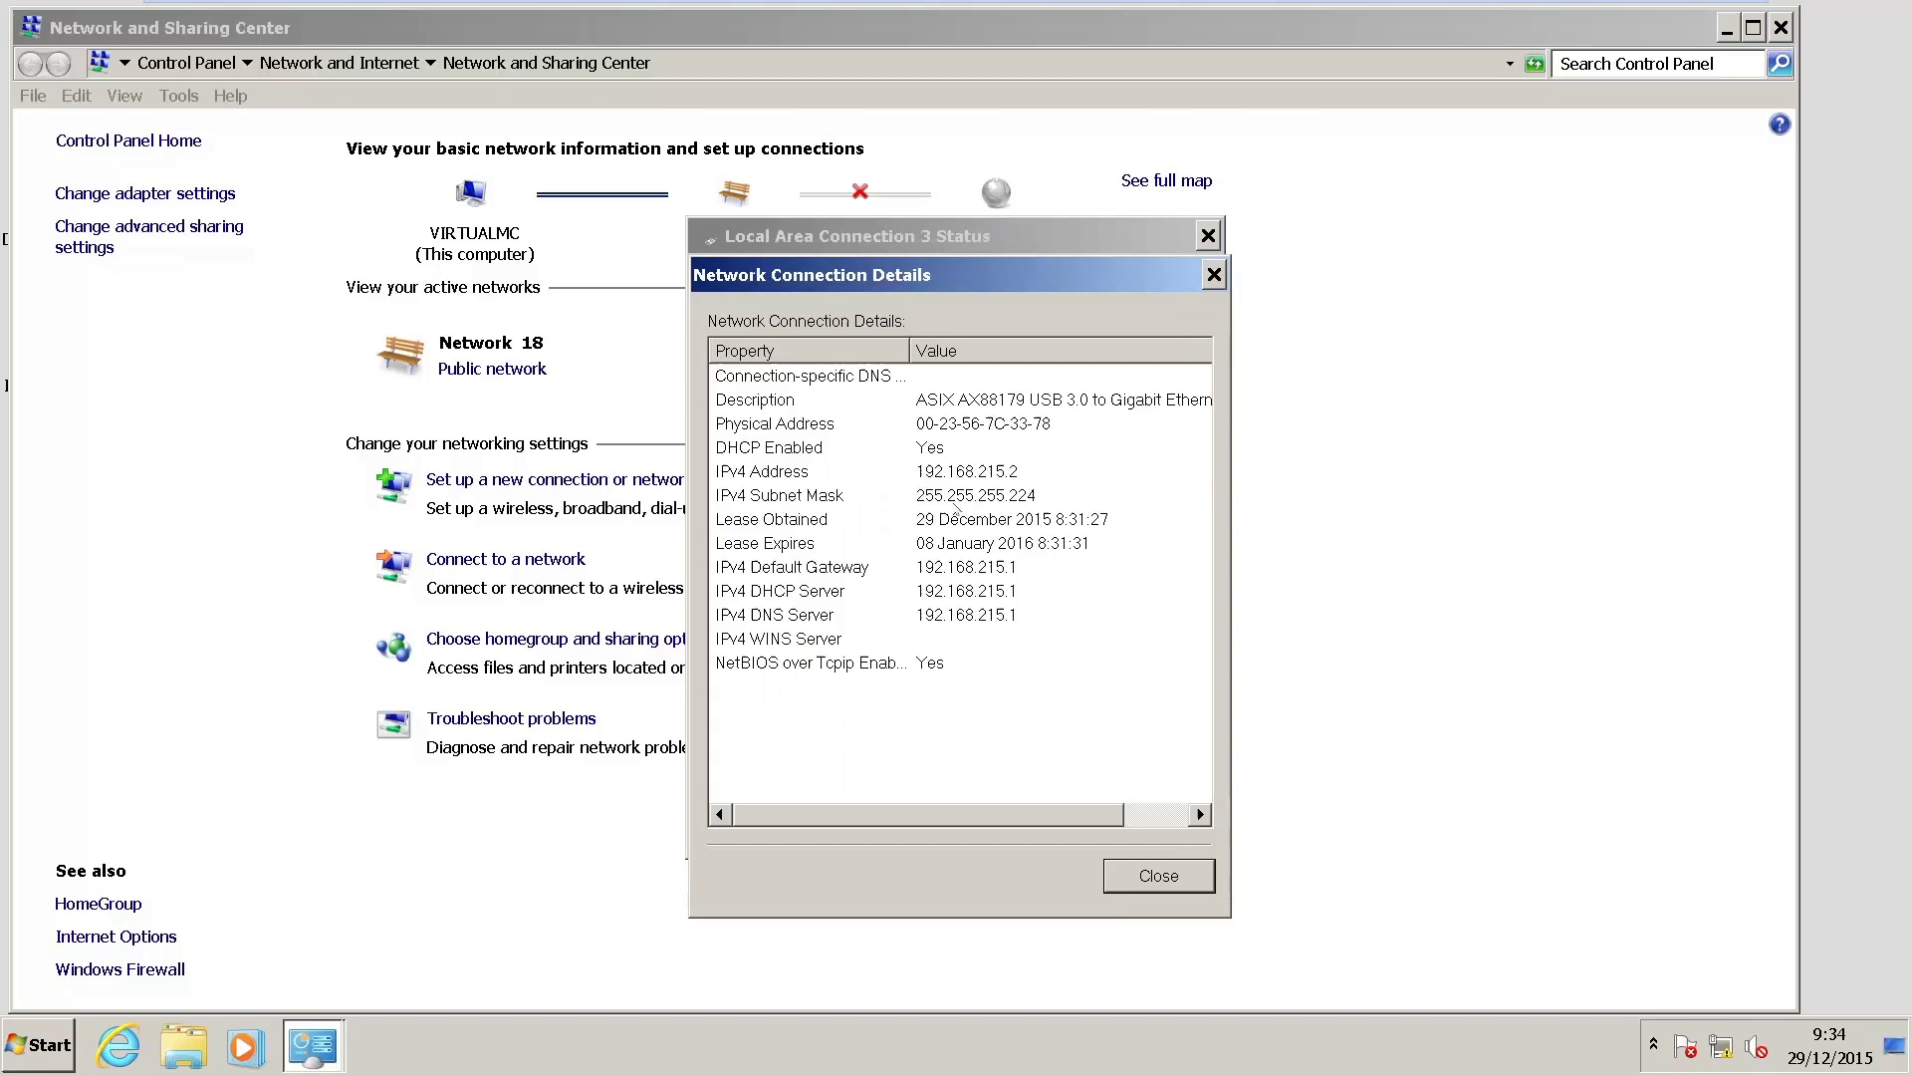
key(Escape)
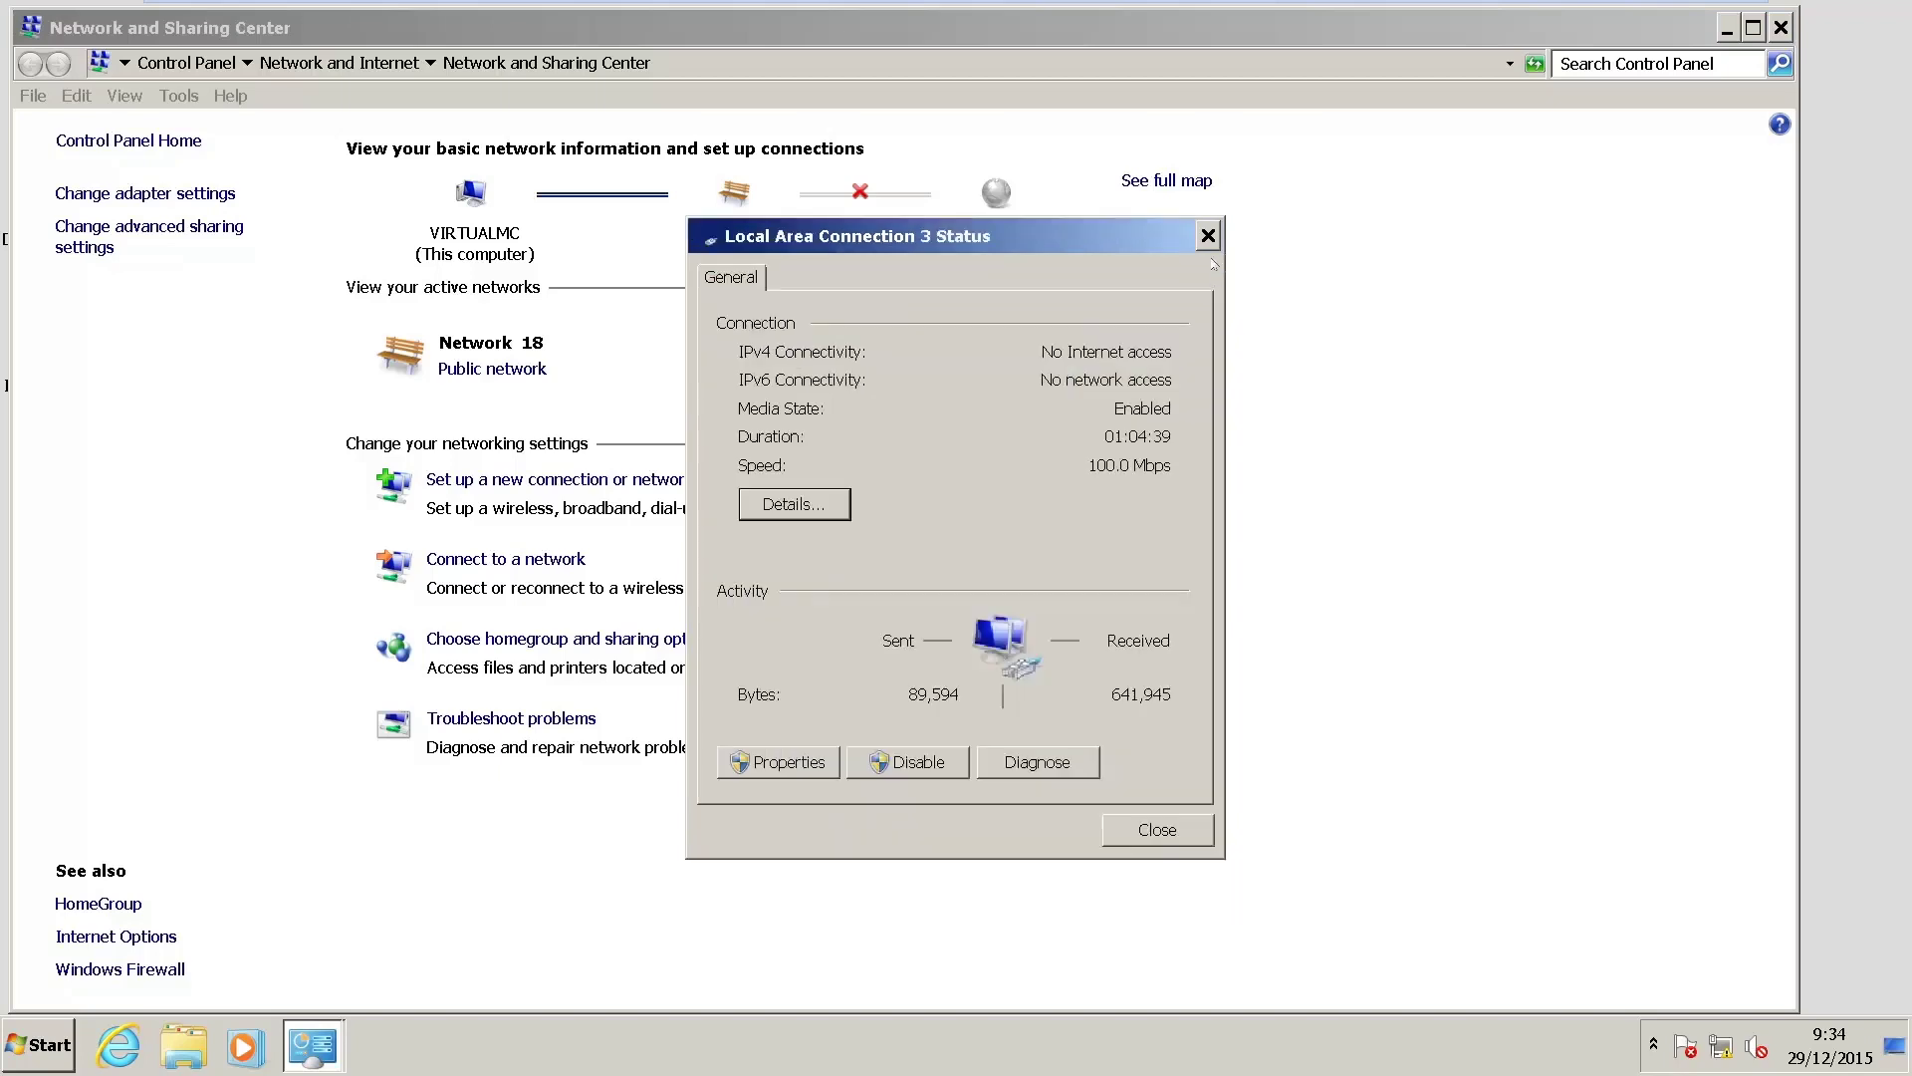
key(Escape)
key(alt+F4)
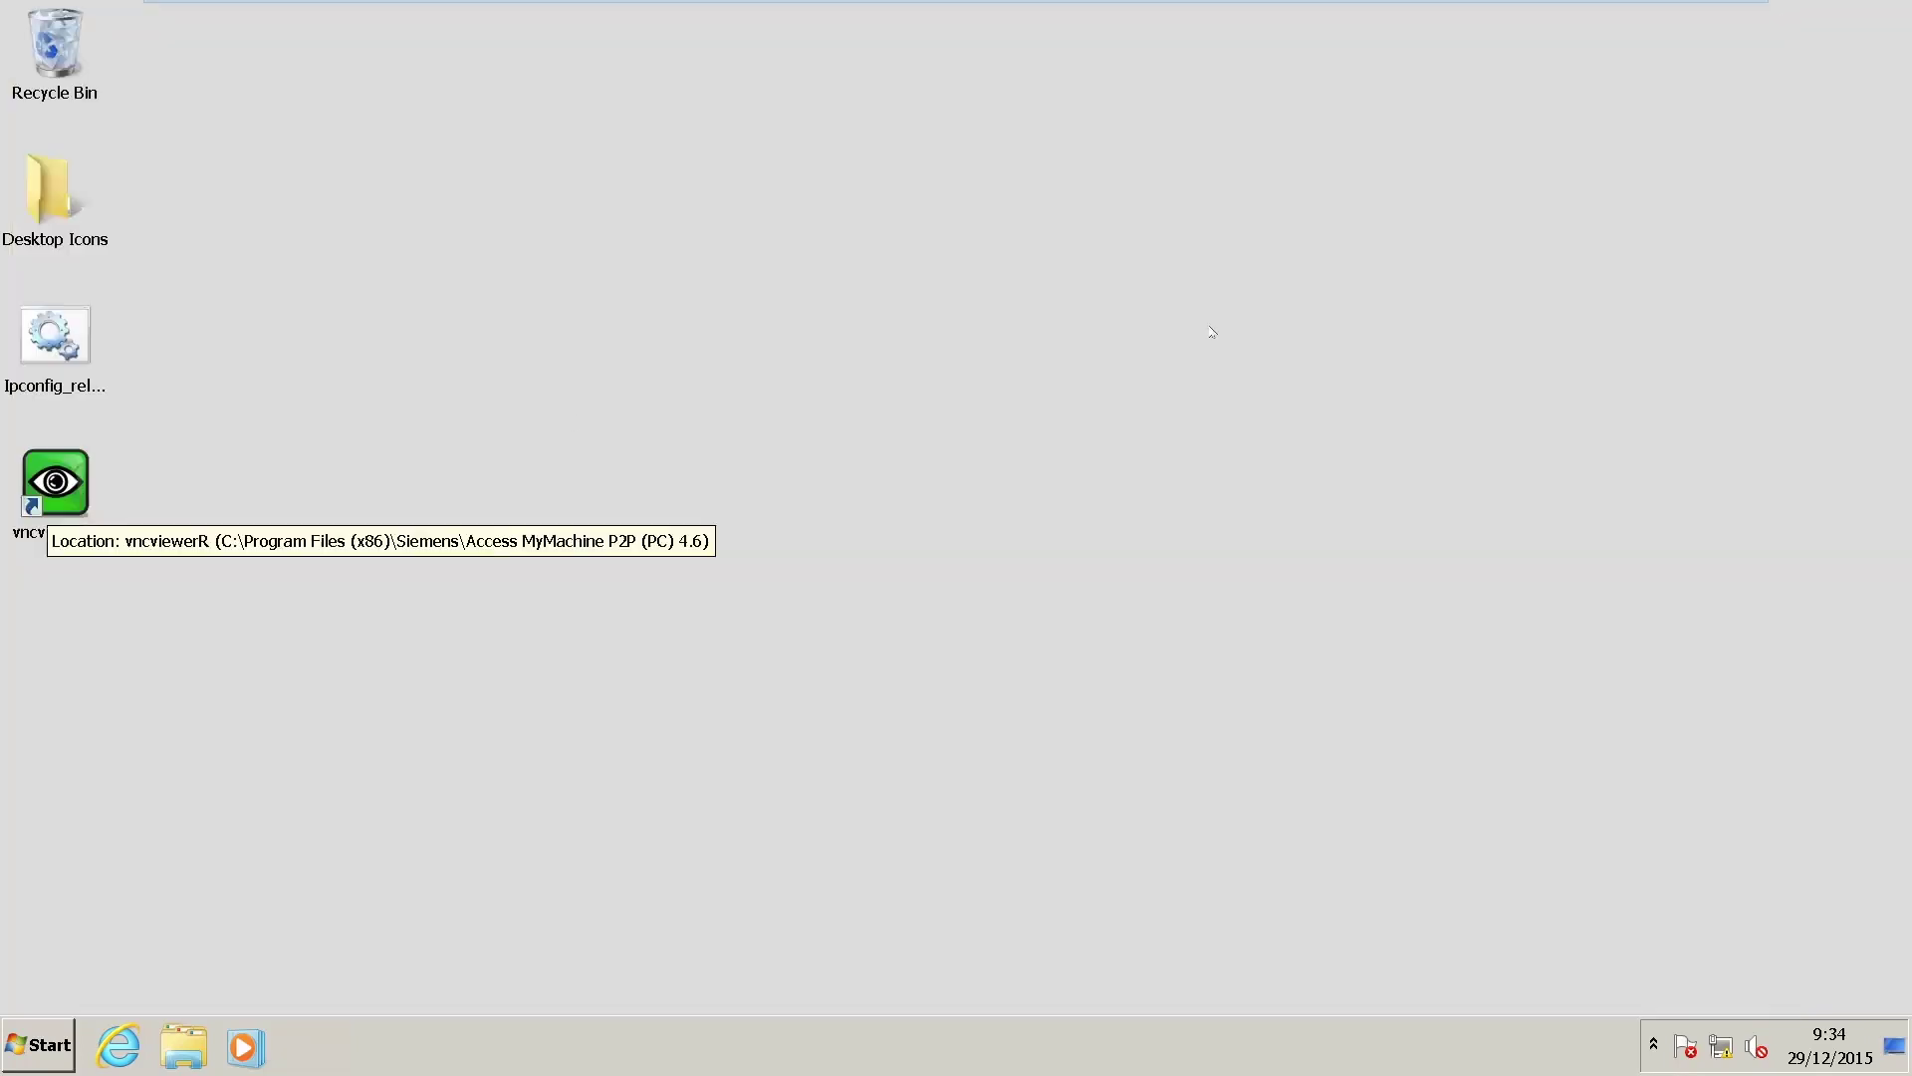
Step: Launch vncviewerR with Auto Scaling on and connect to VNC server 192.168.215.1
double_click(71, 493)
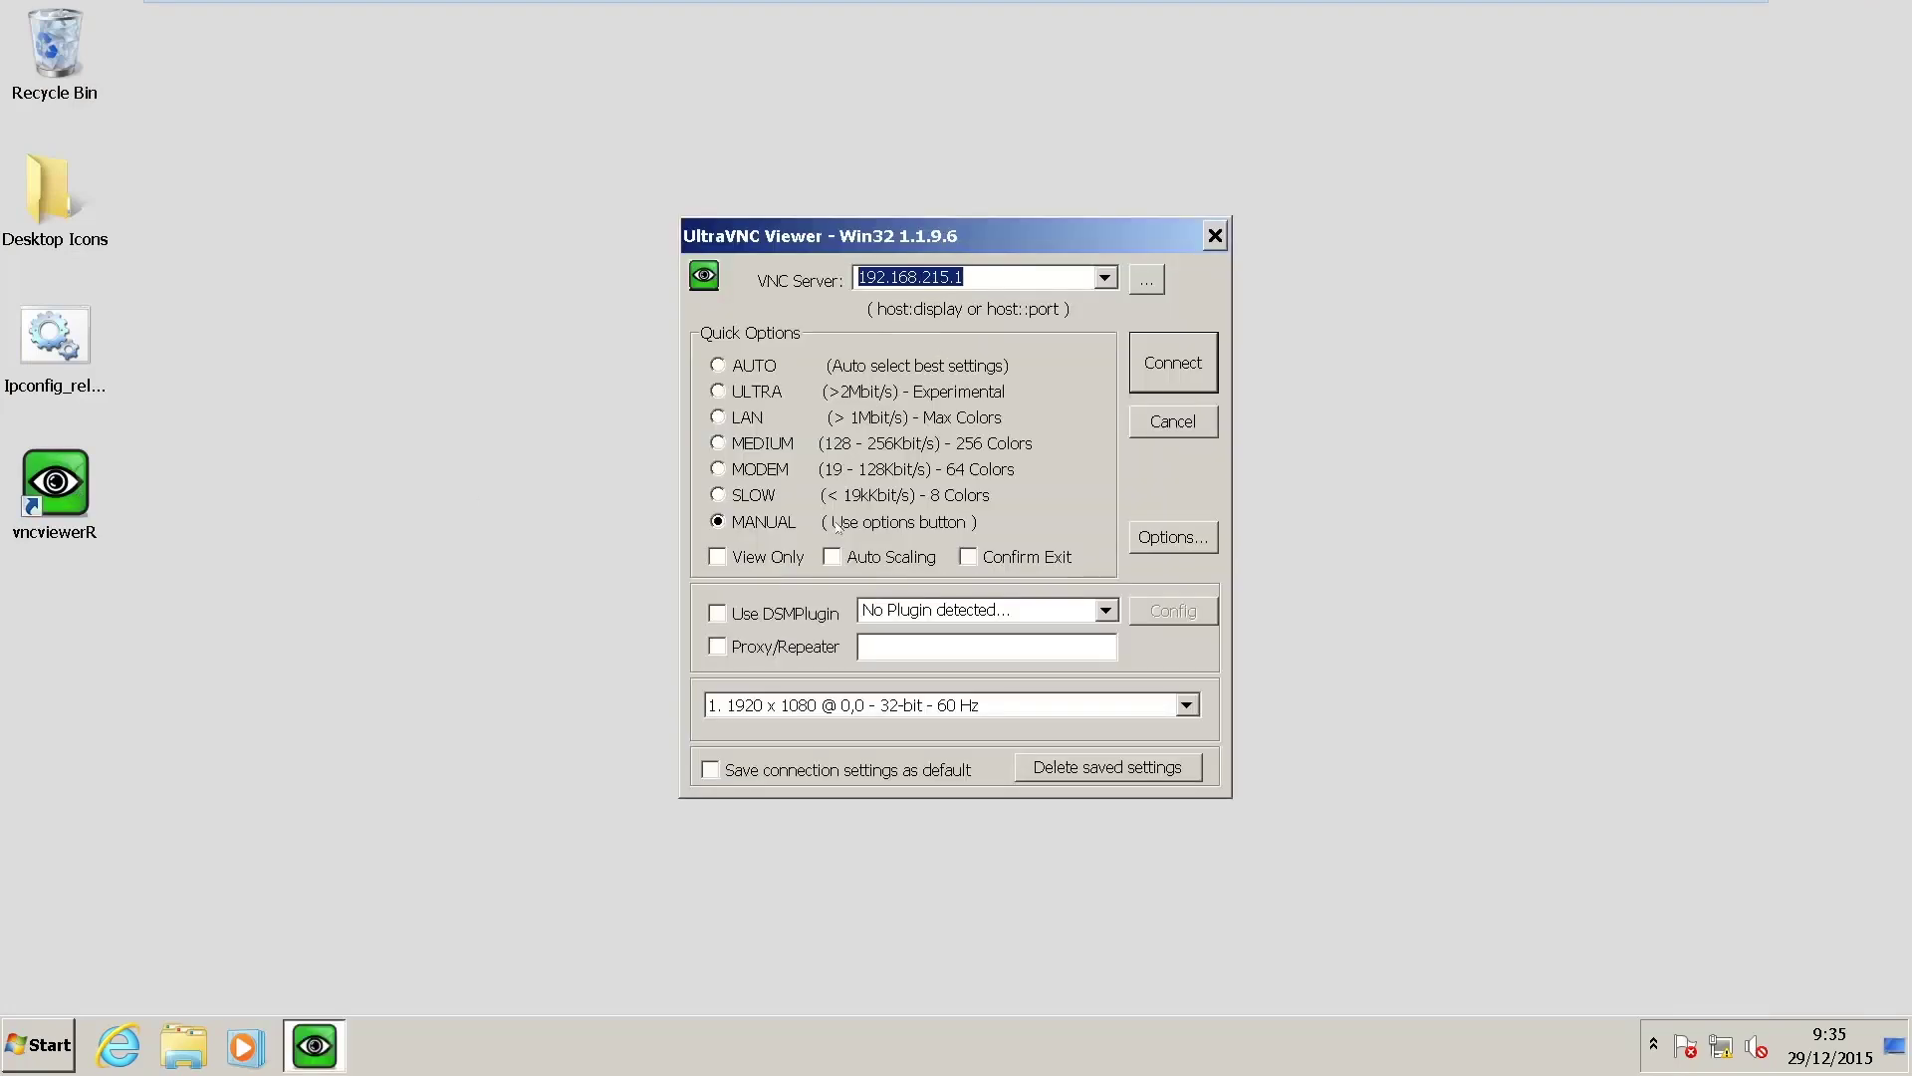
click(839, 555)
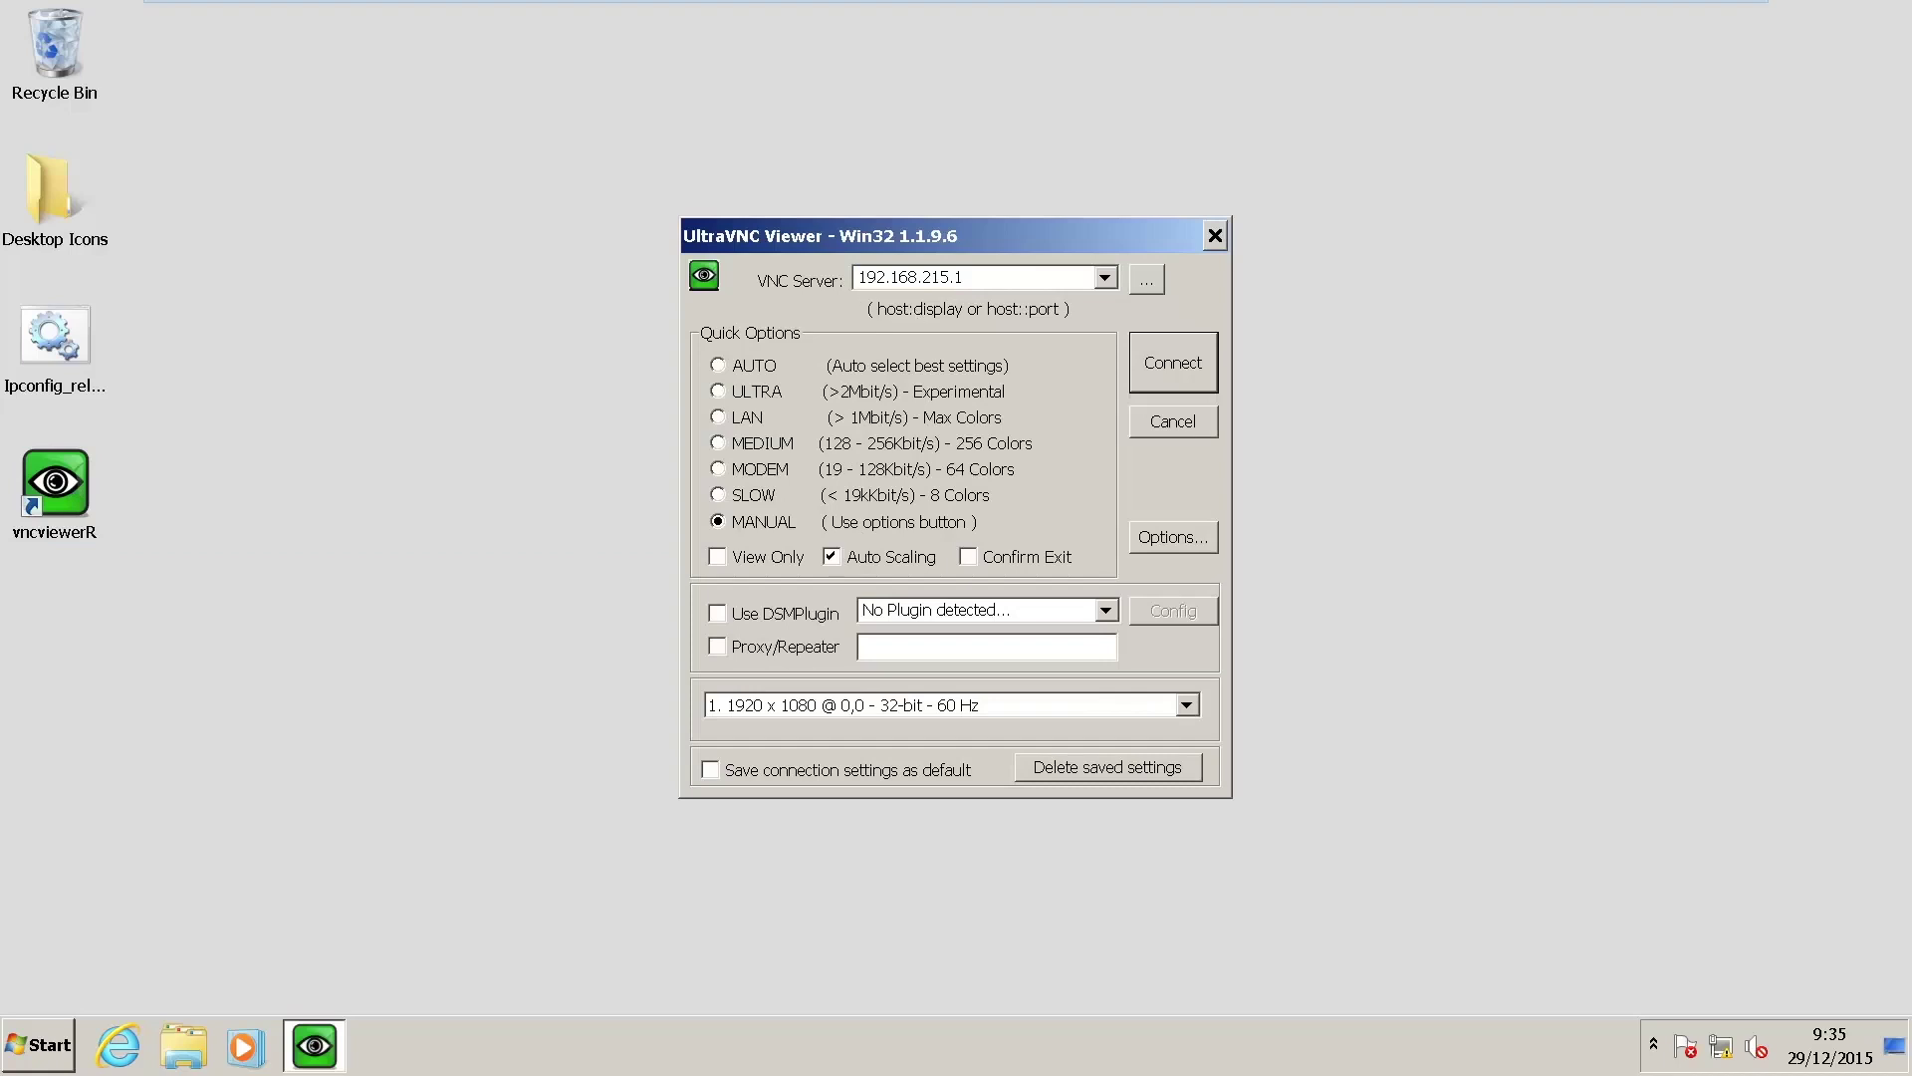
click(1190, 364)
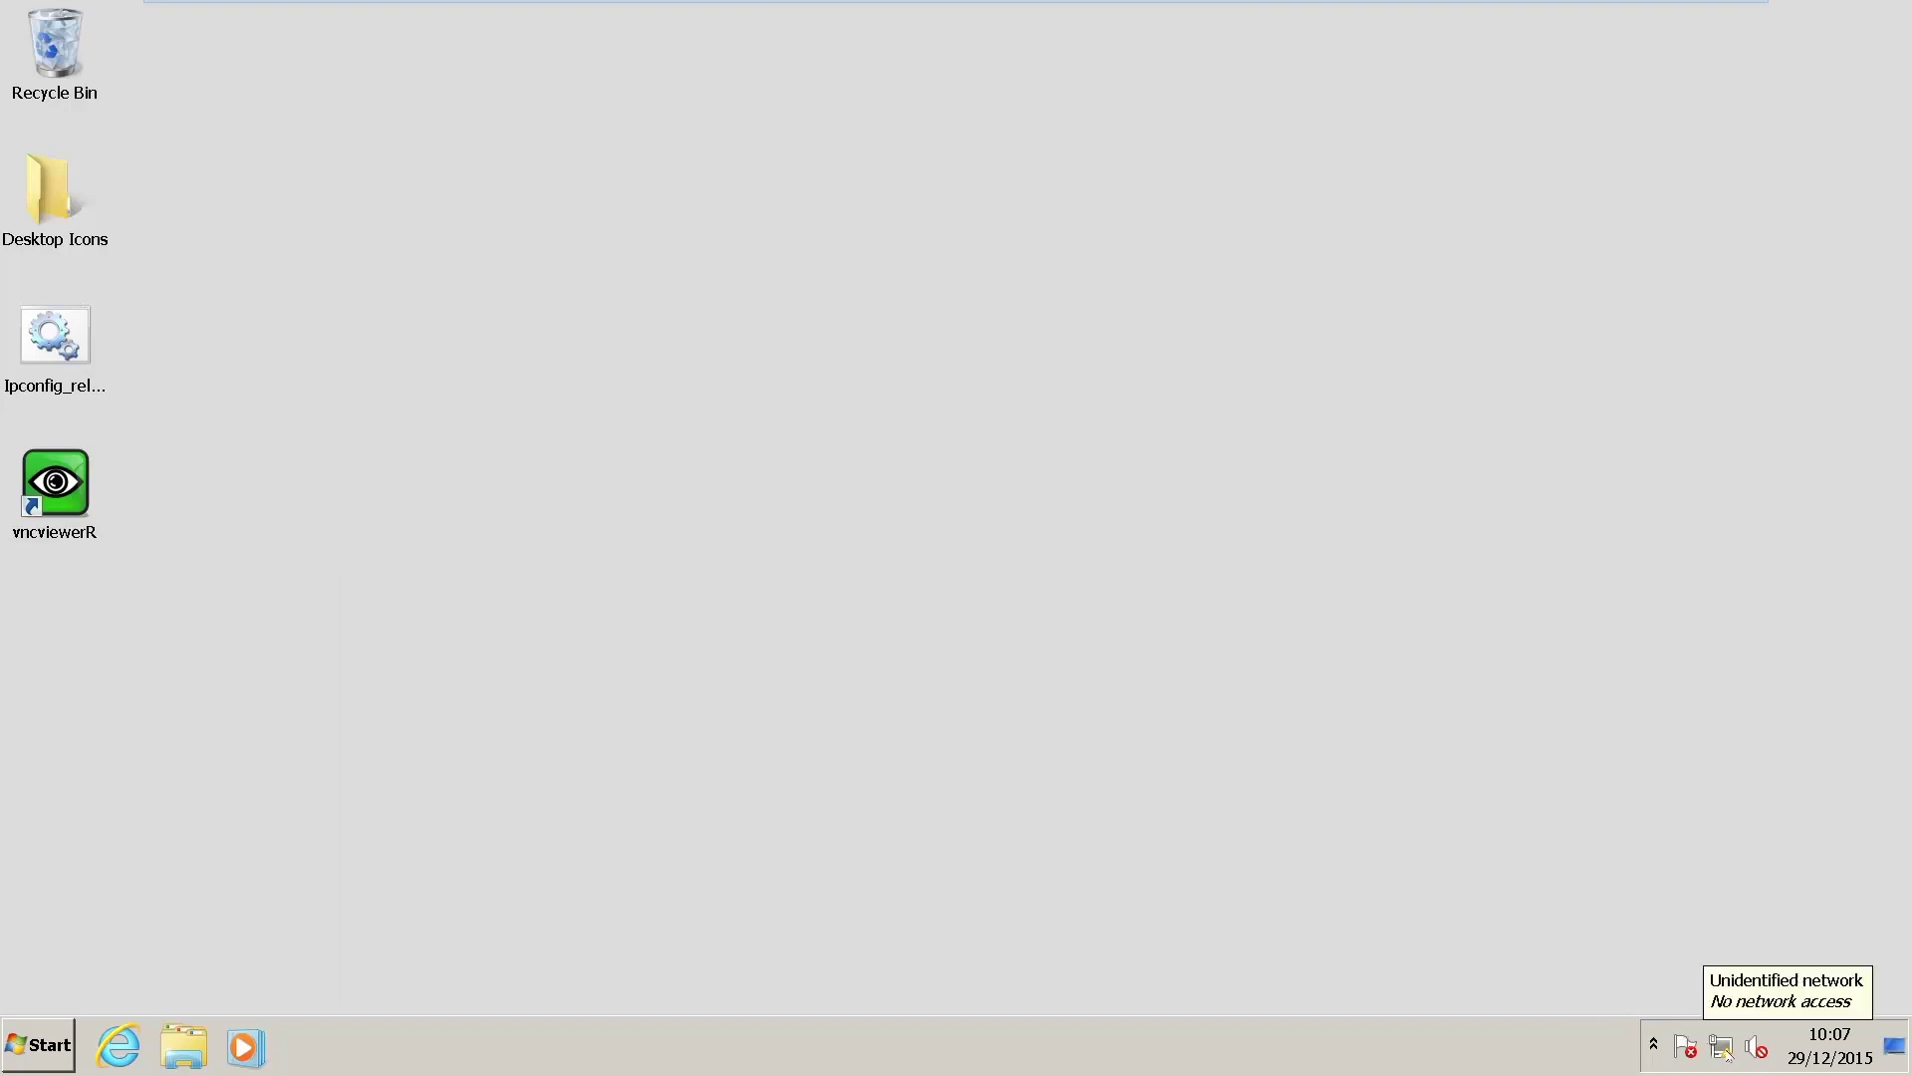
Step: Check the current network status in Network and Sharing Center, then close it
click(1721, 1046)
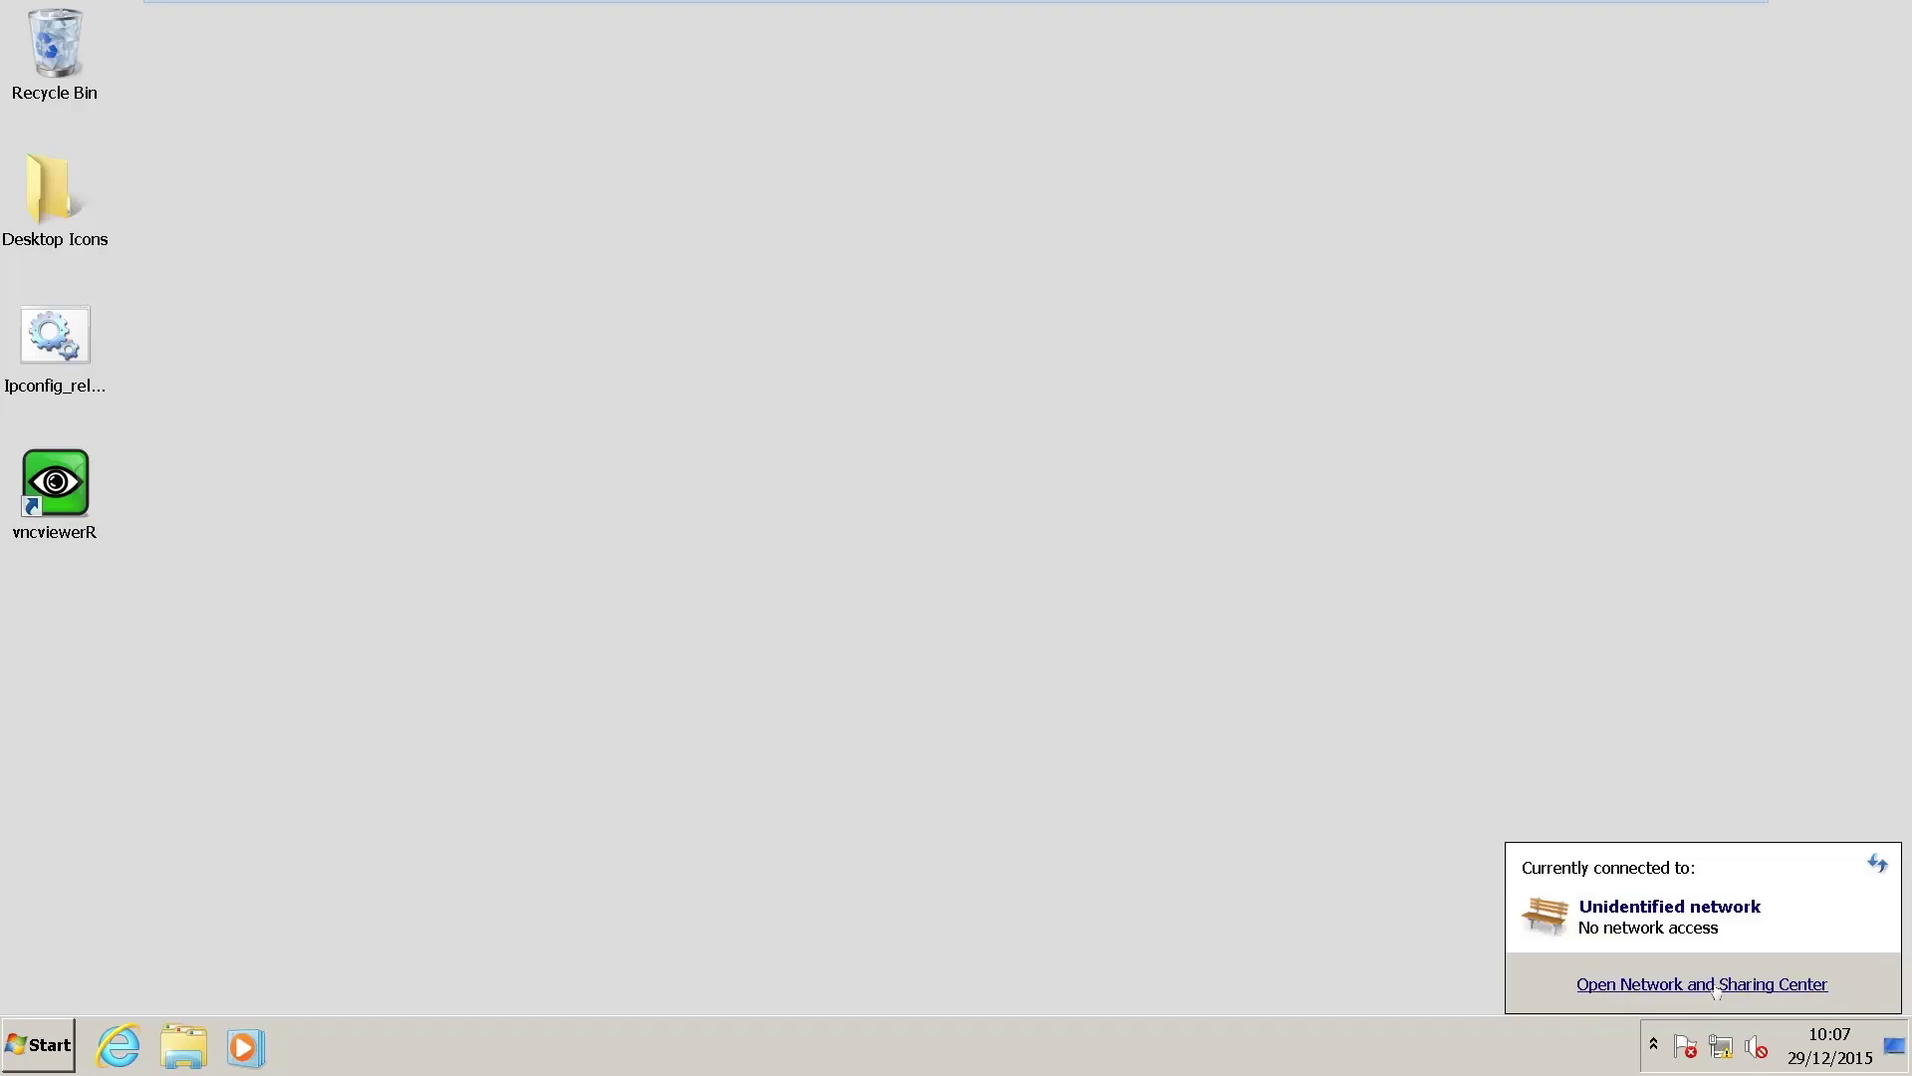
click(1703, 983)
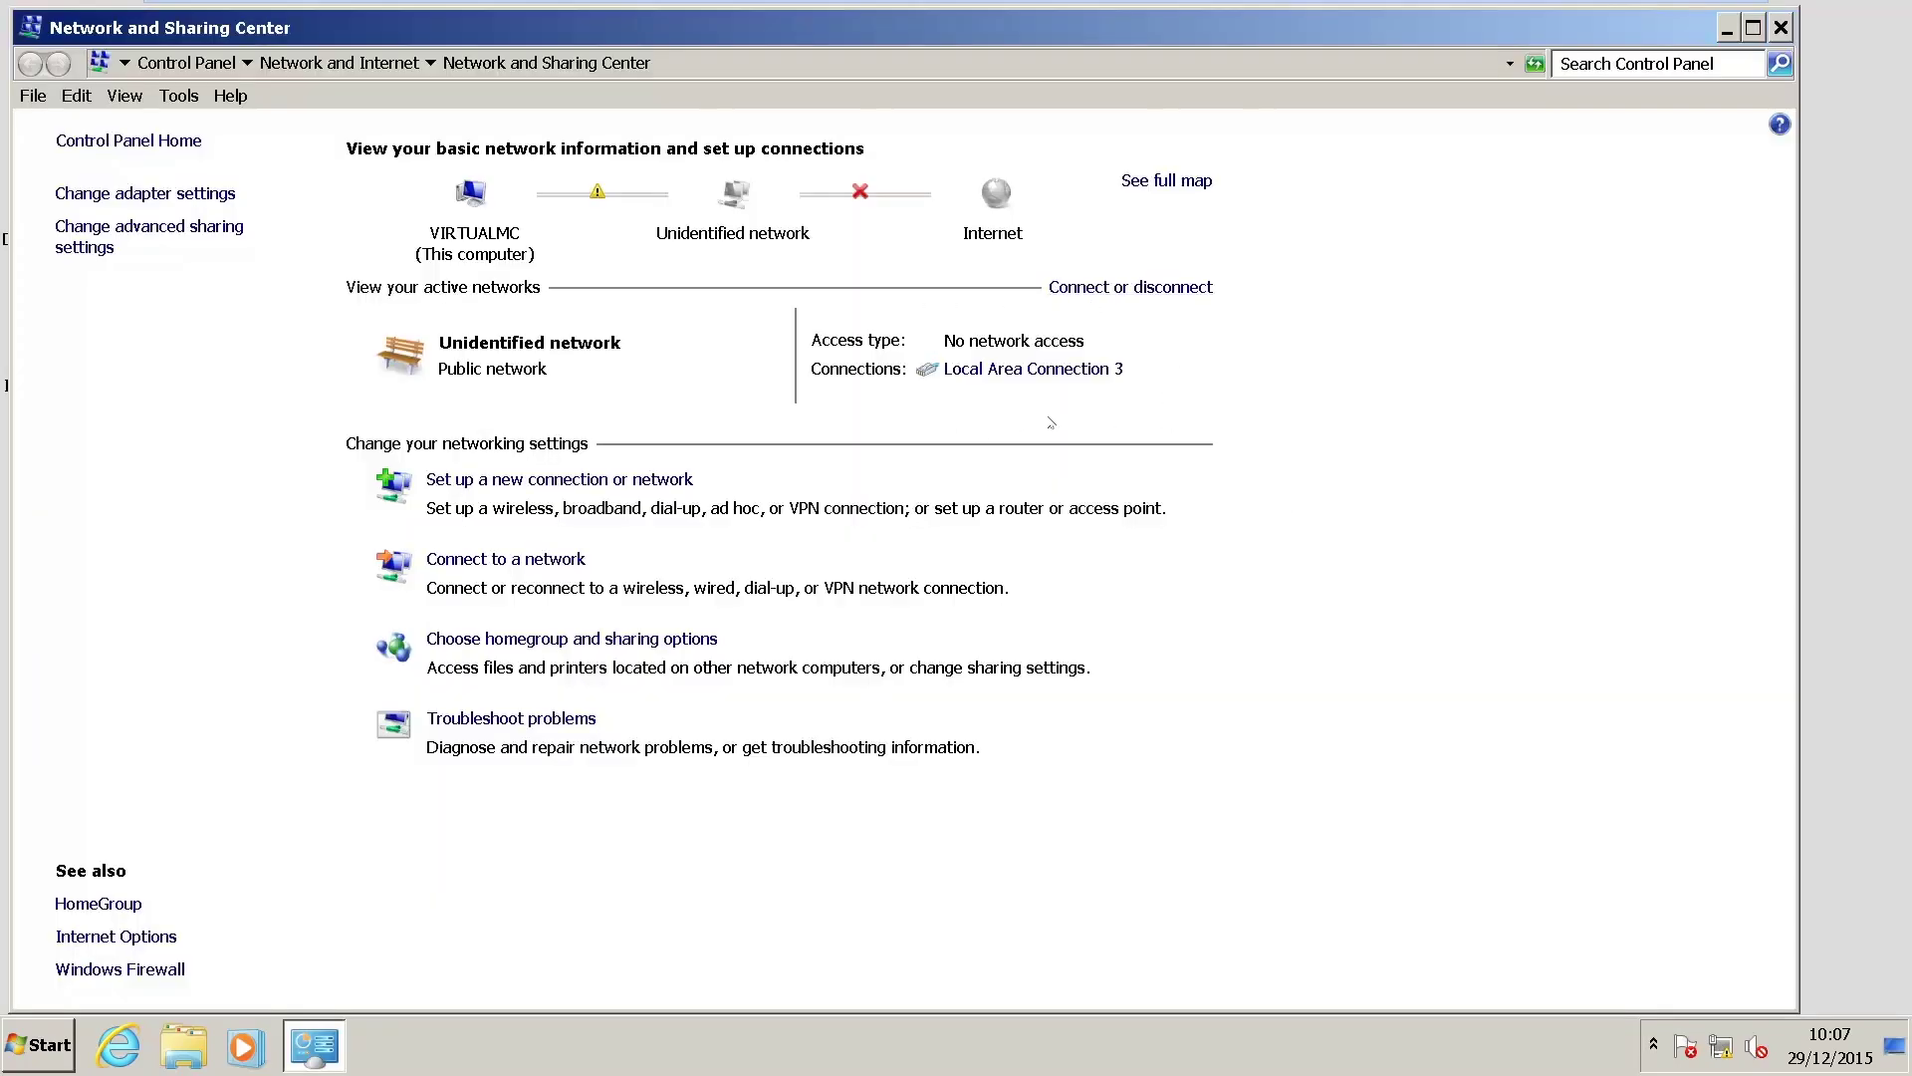
click(1782, 30)
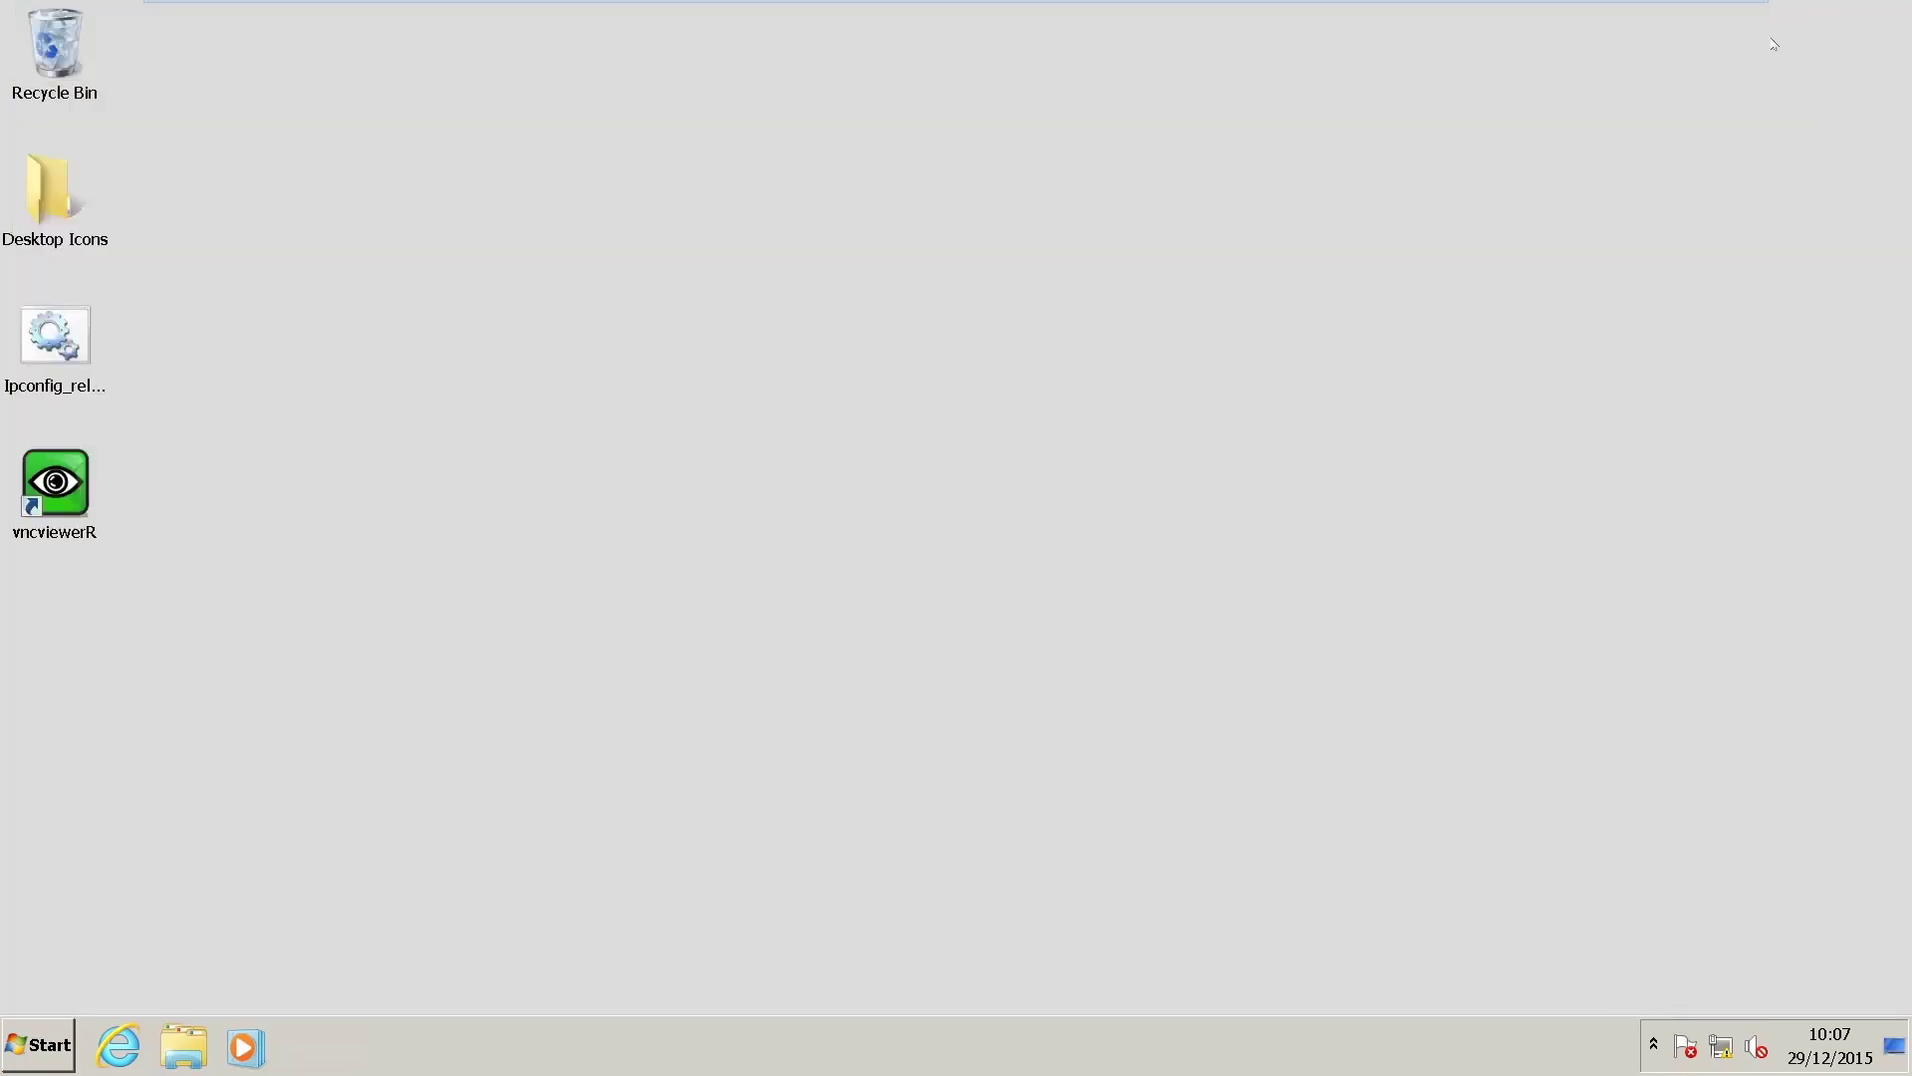
Step: Retry the vncviewerR connection to 192.168.215.1, dismiss the failure, and show the Unidentified network status
double_click(66, 485)
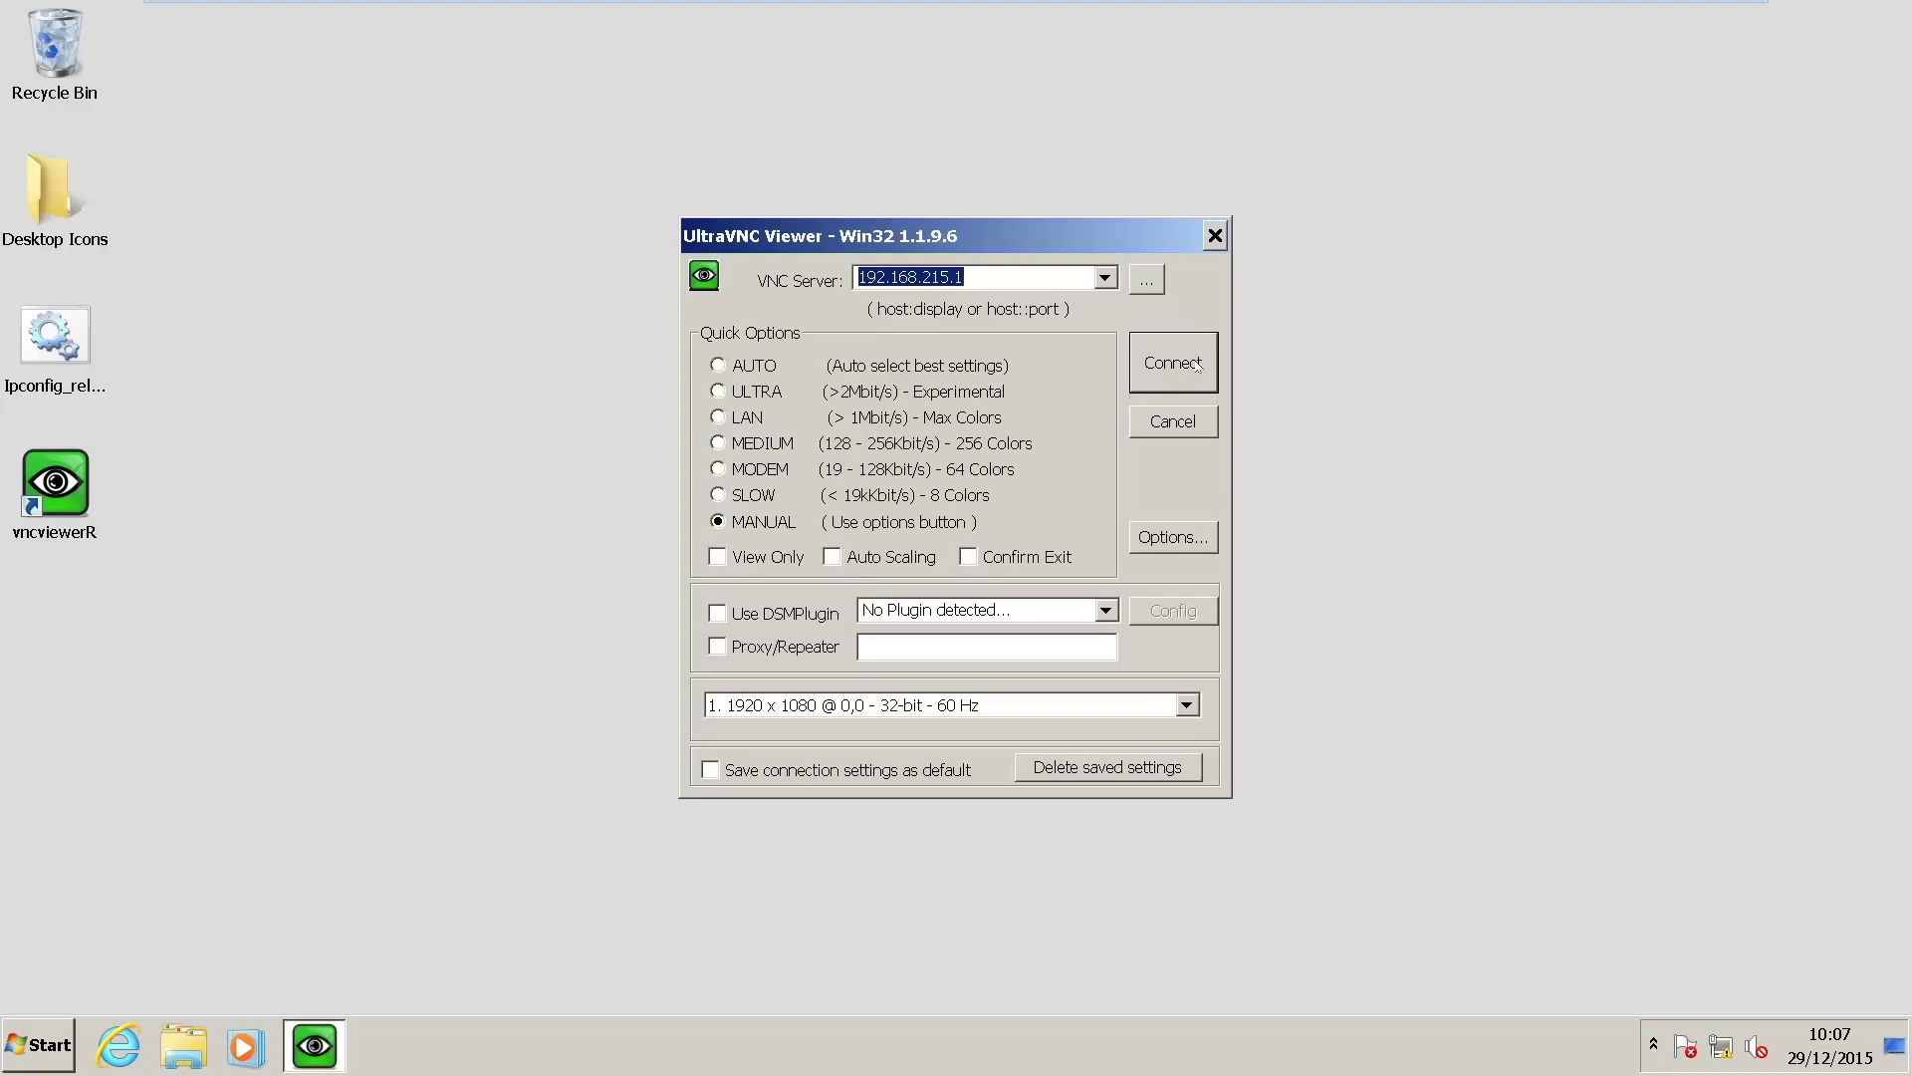
click(1196, 366)
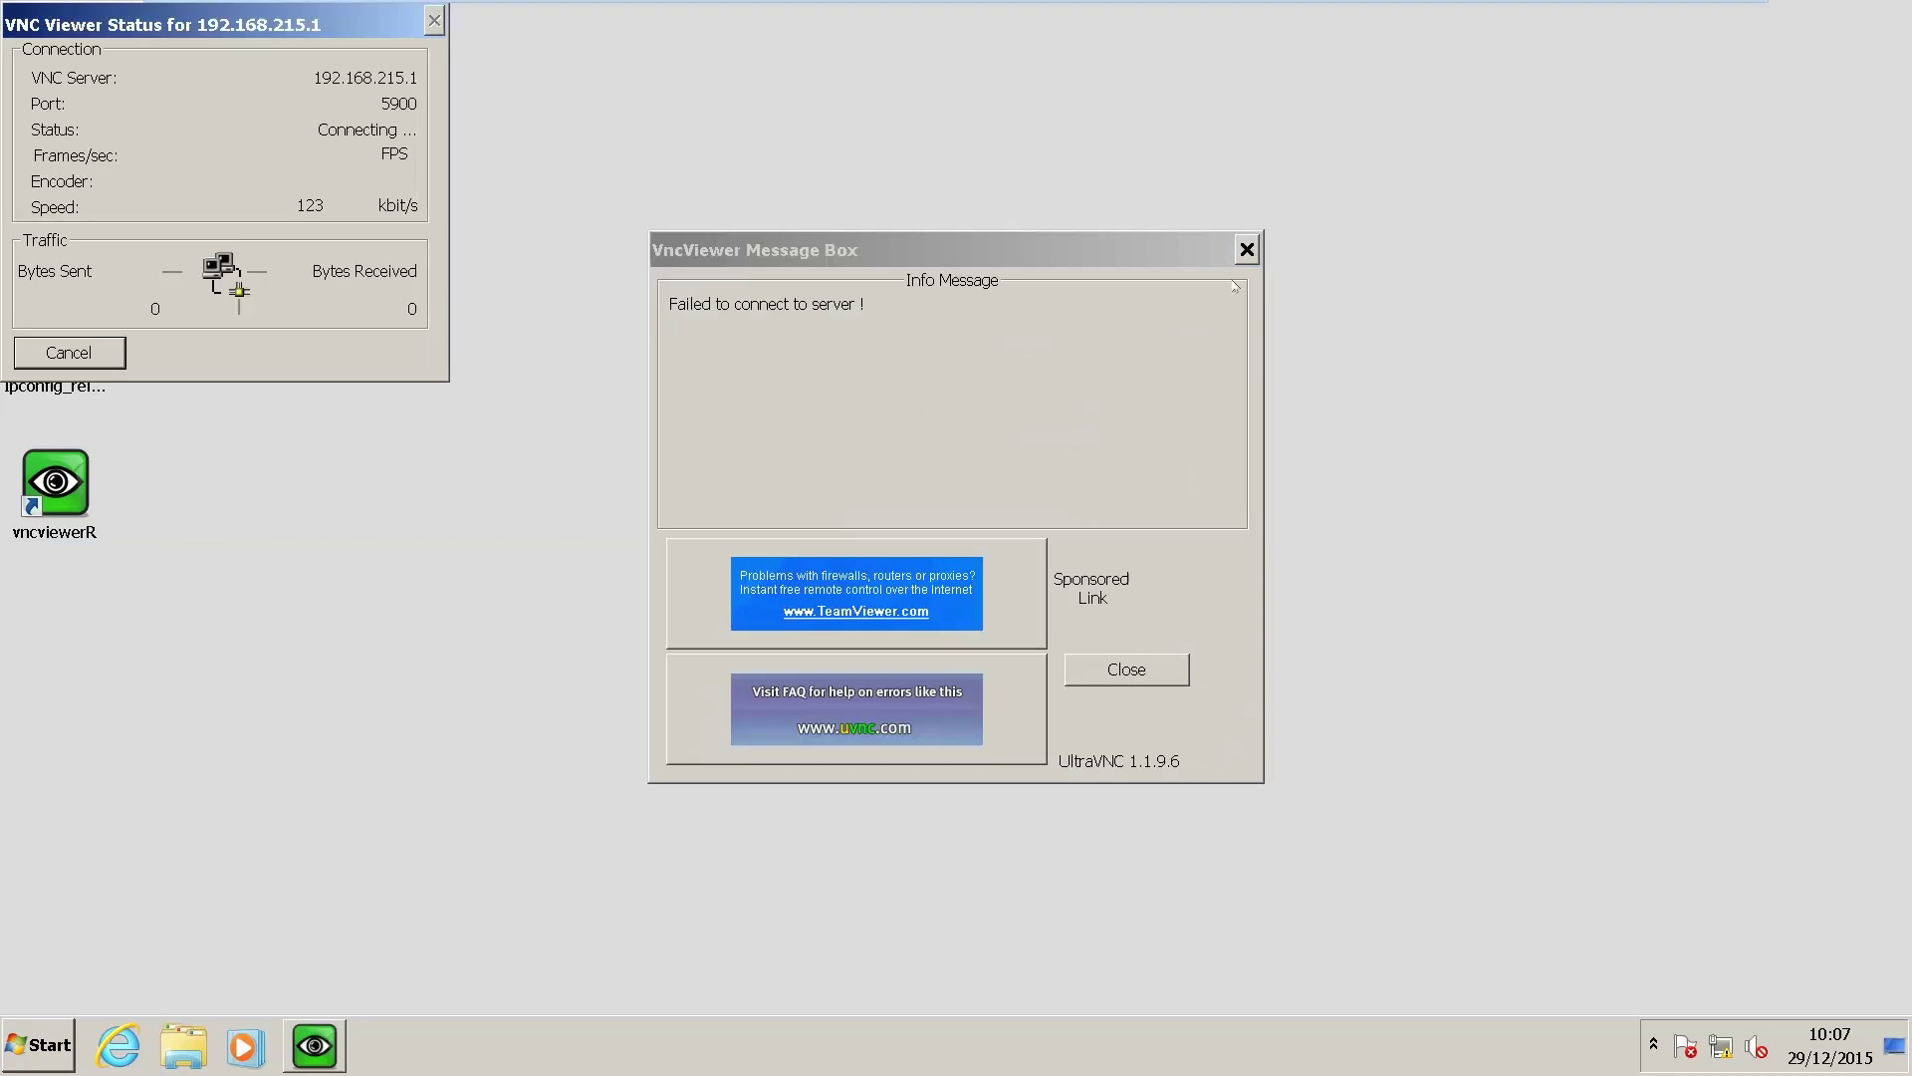
click(1247, 253)
click(1721, 1046)
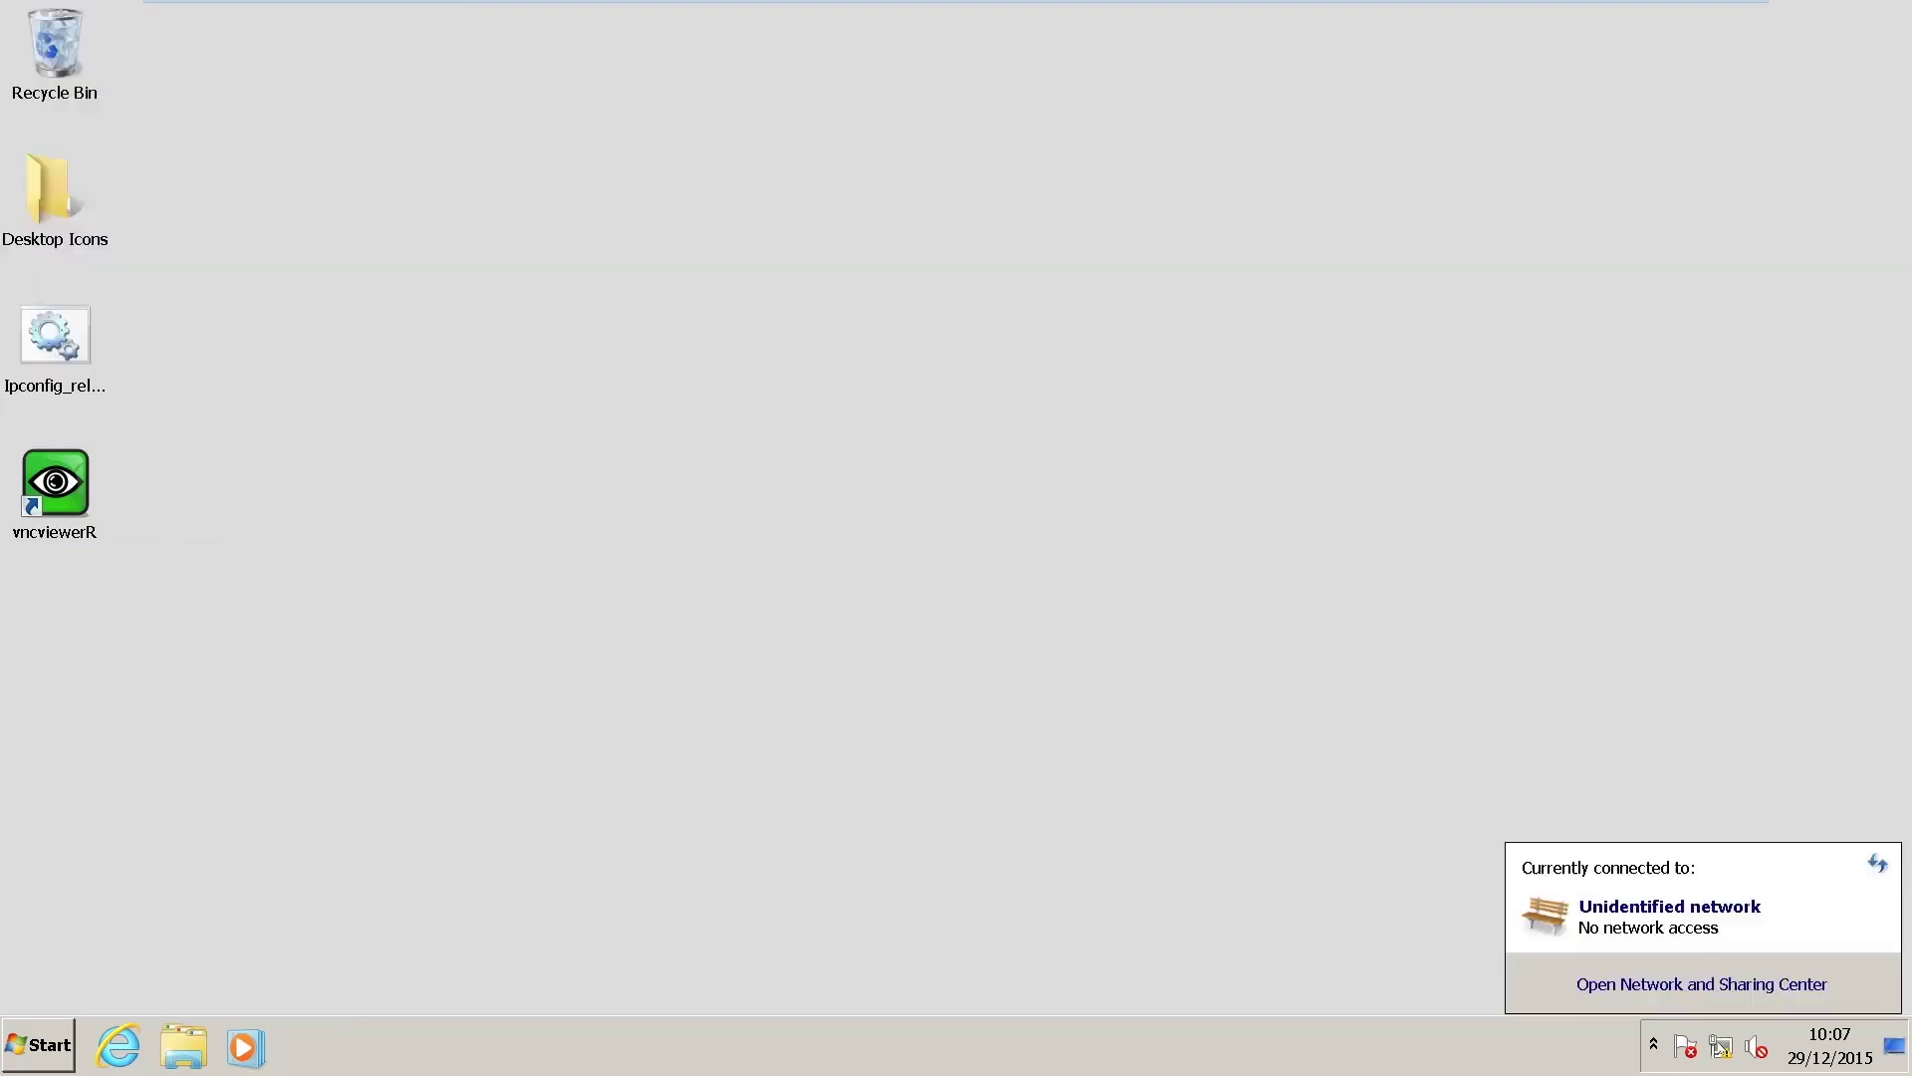
Step: Review Local Area Connection 3's details showing static IPv4 192.168.214.200 with DHCP disabled, then open its Properties
click(1703, 986)
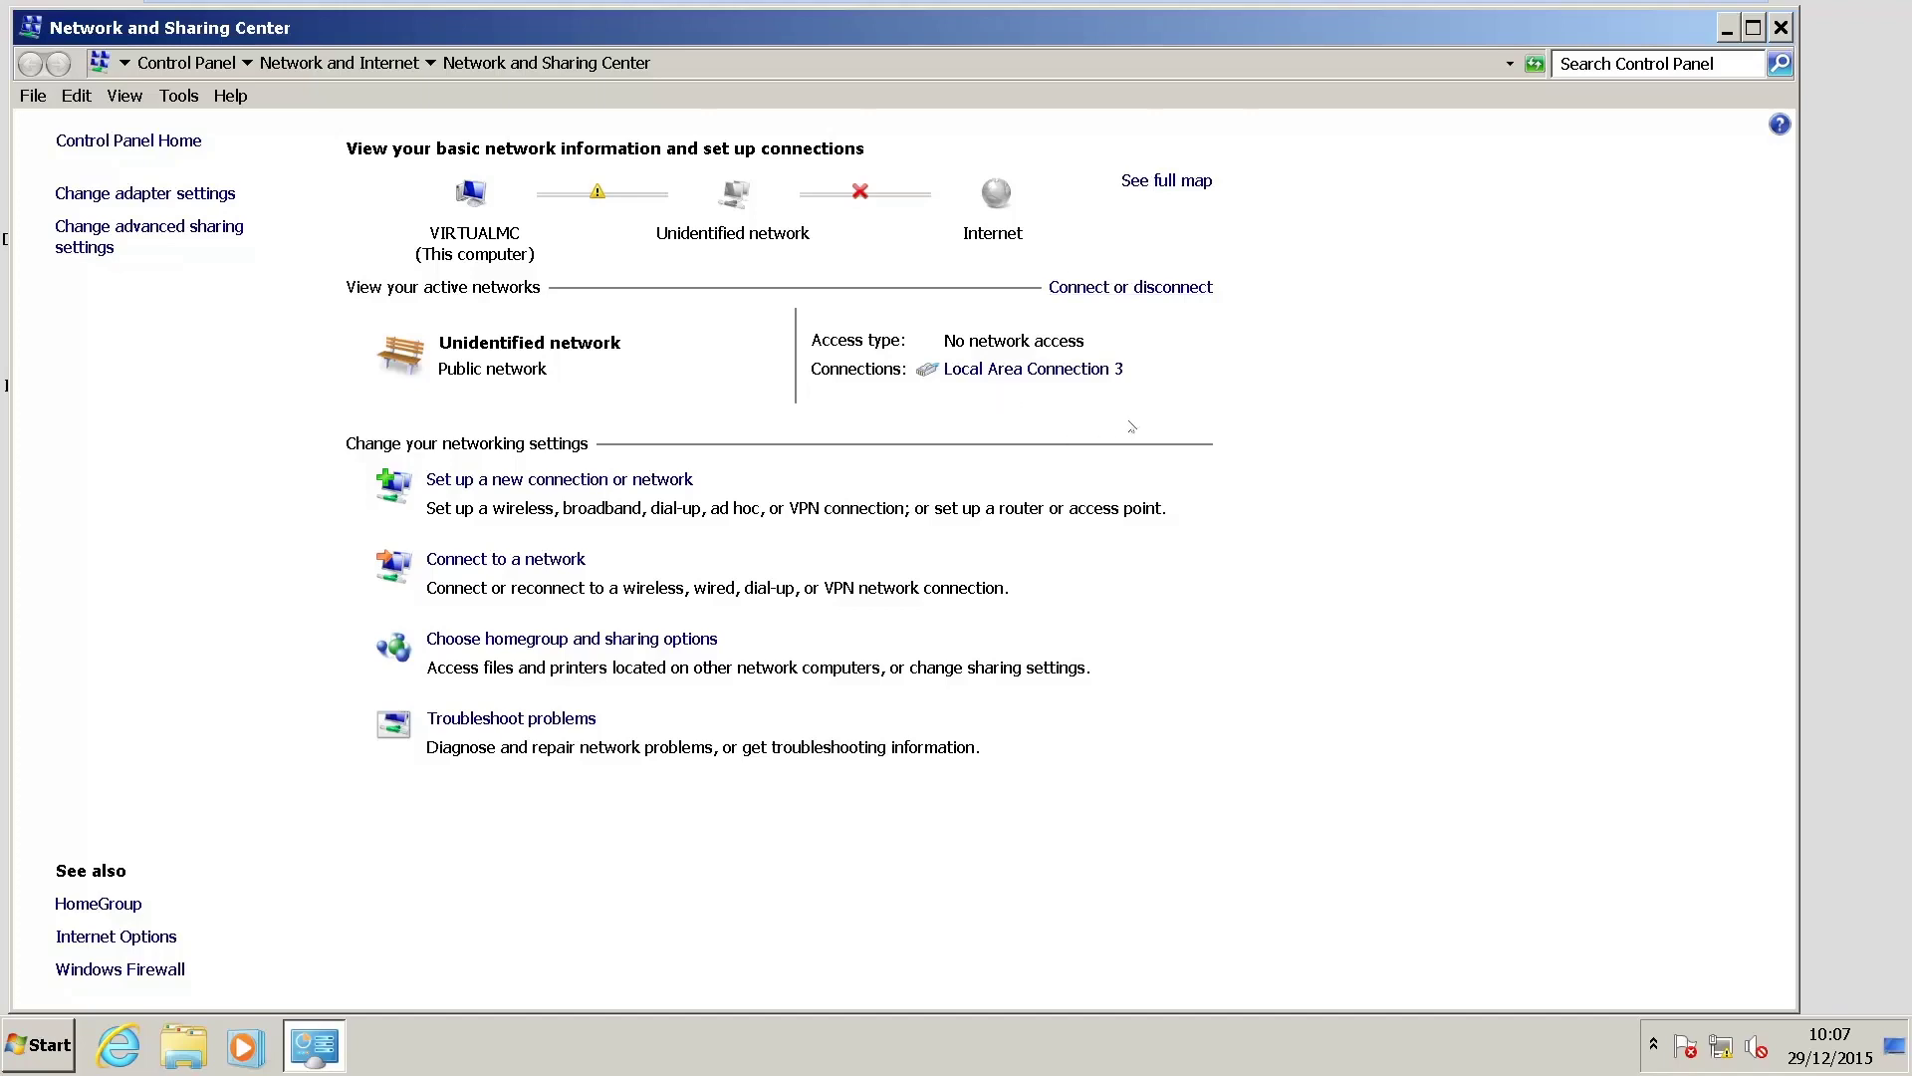
click(1032, 376)
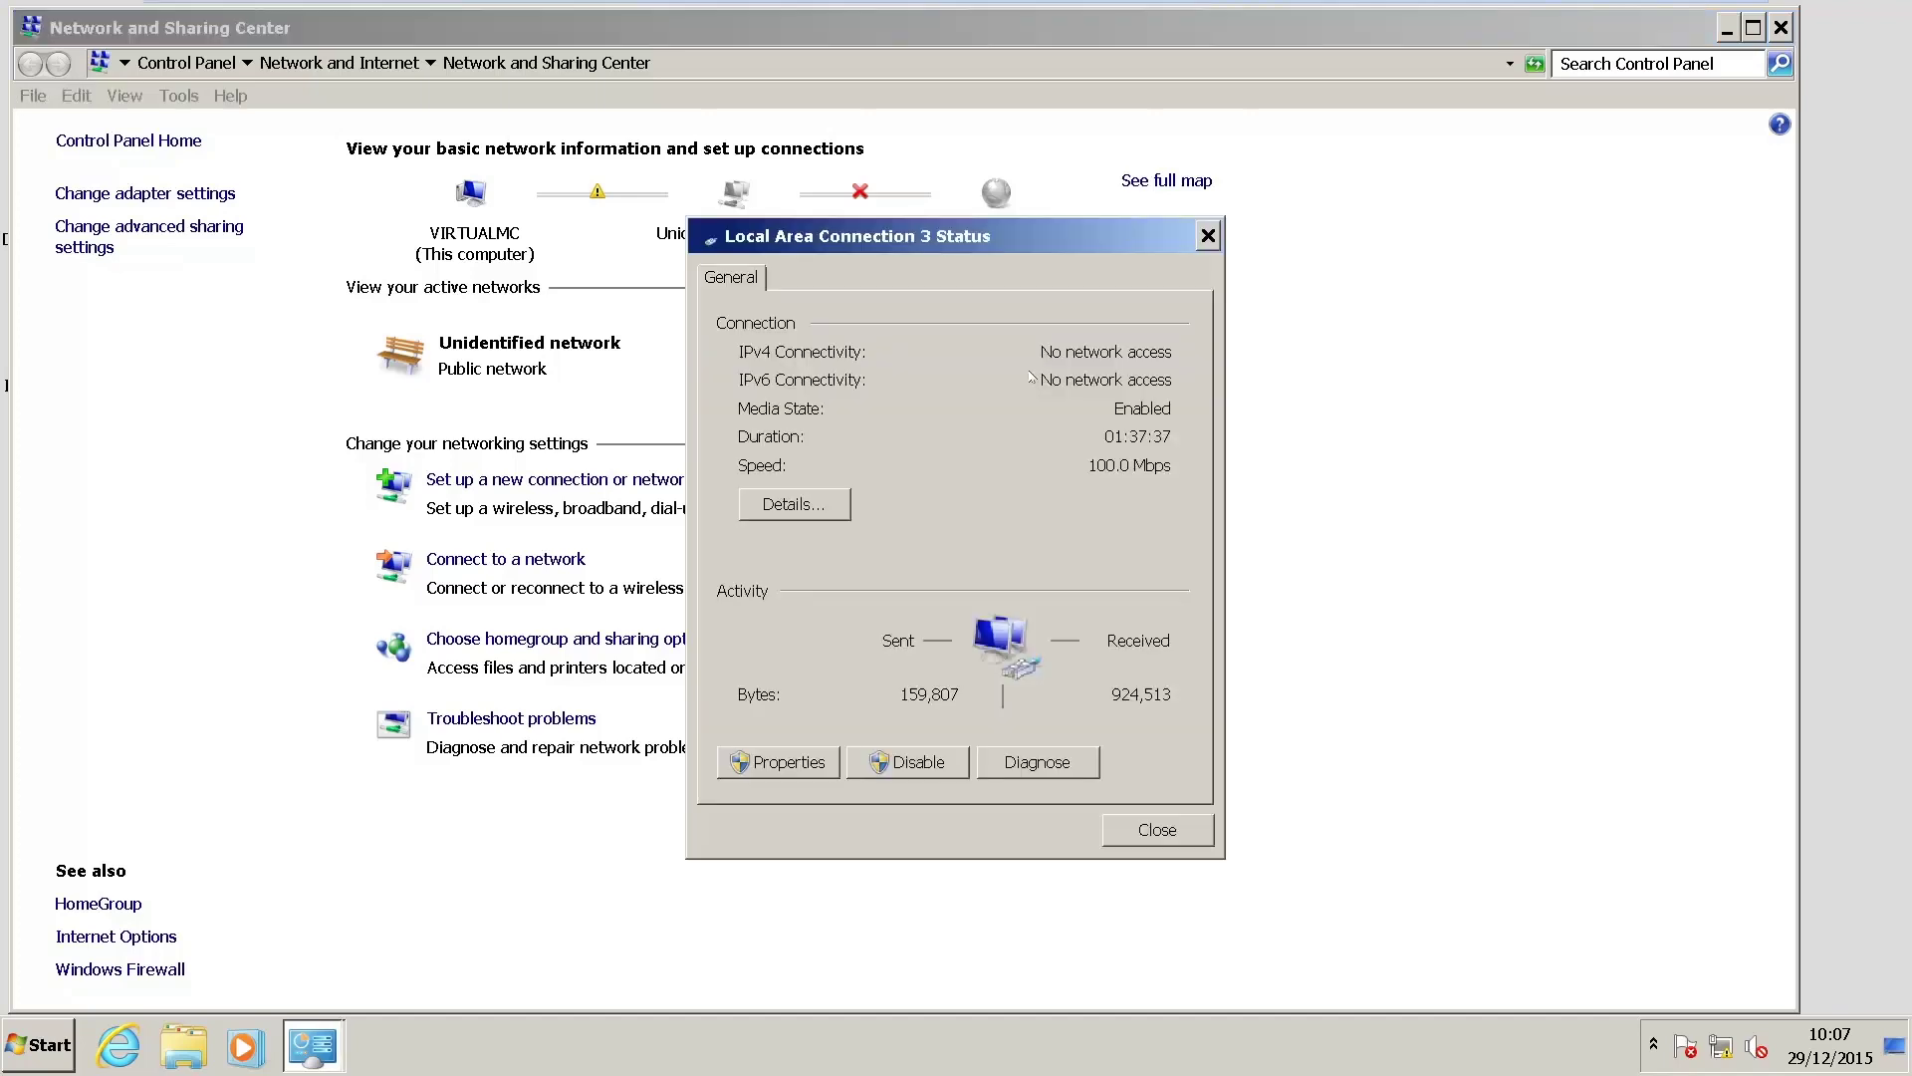
click(803, 510)
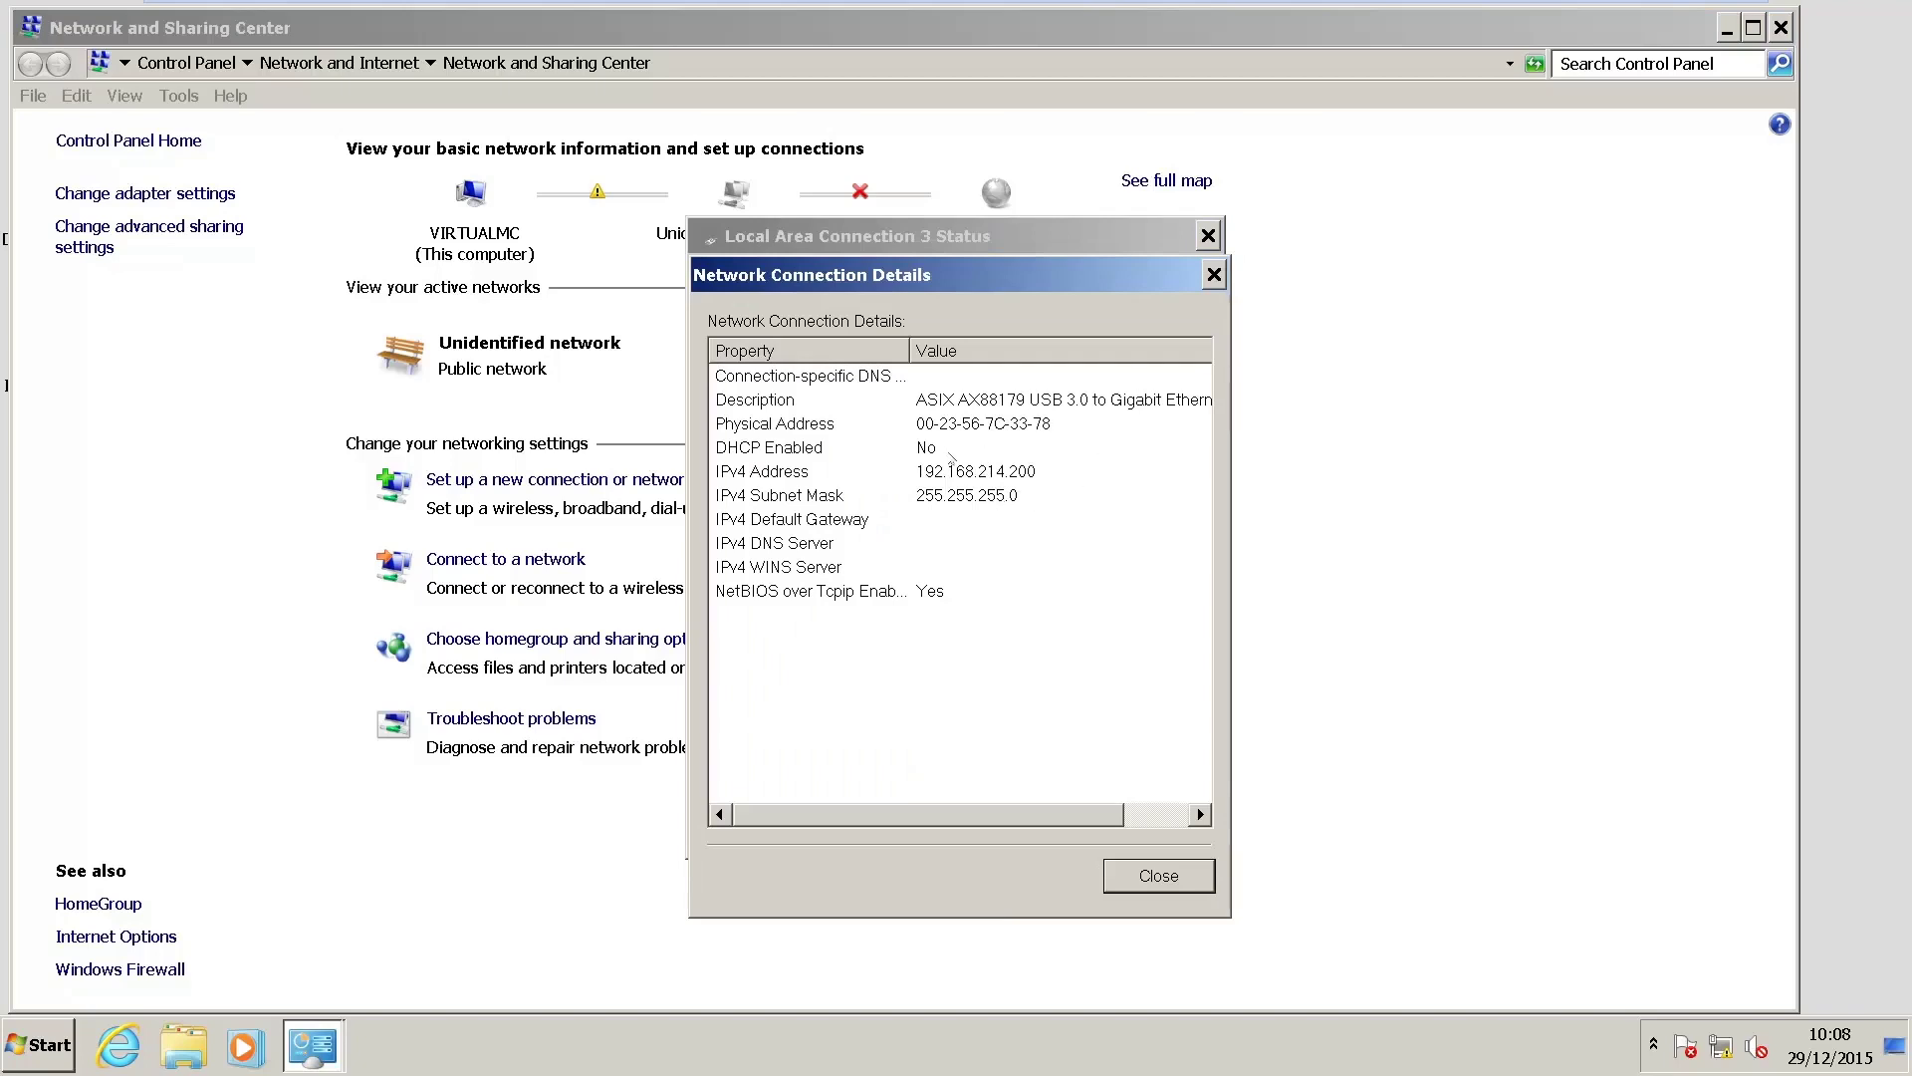
click(1212, 278)
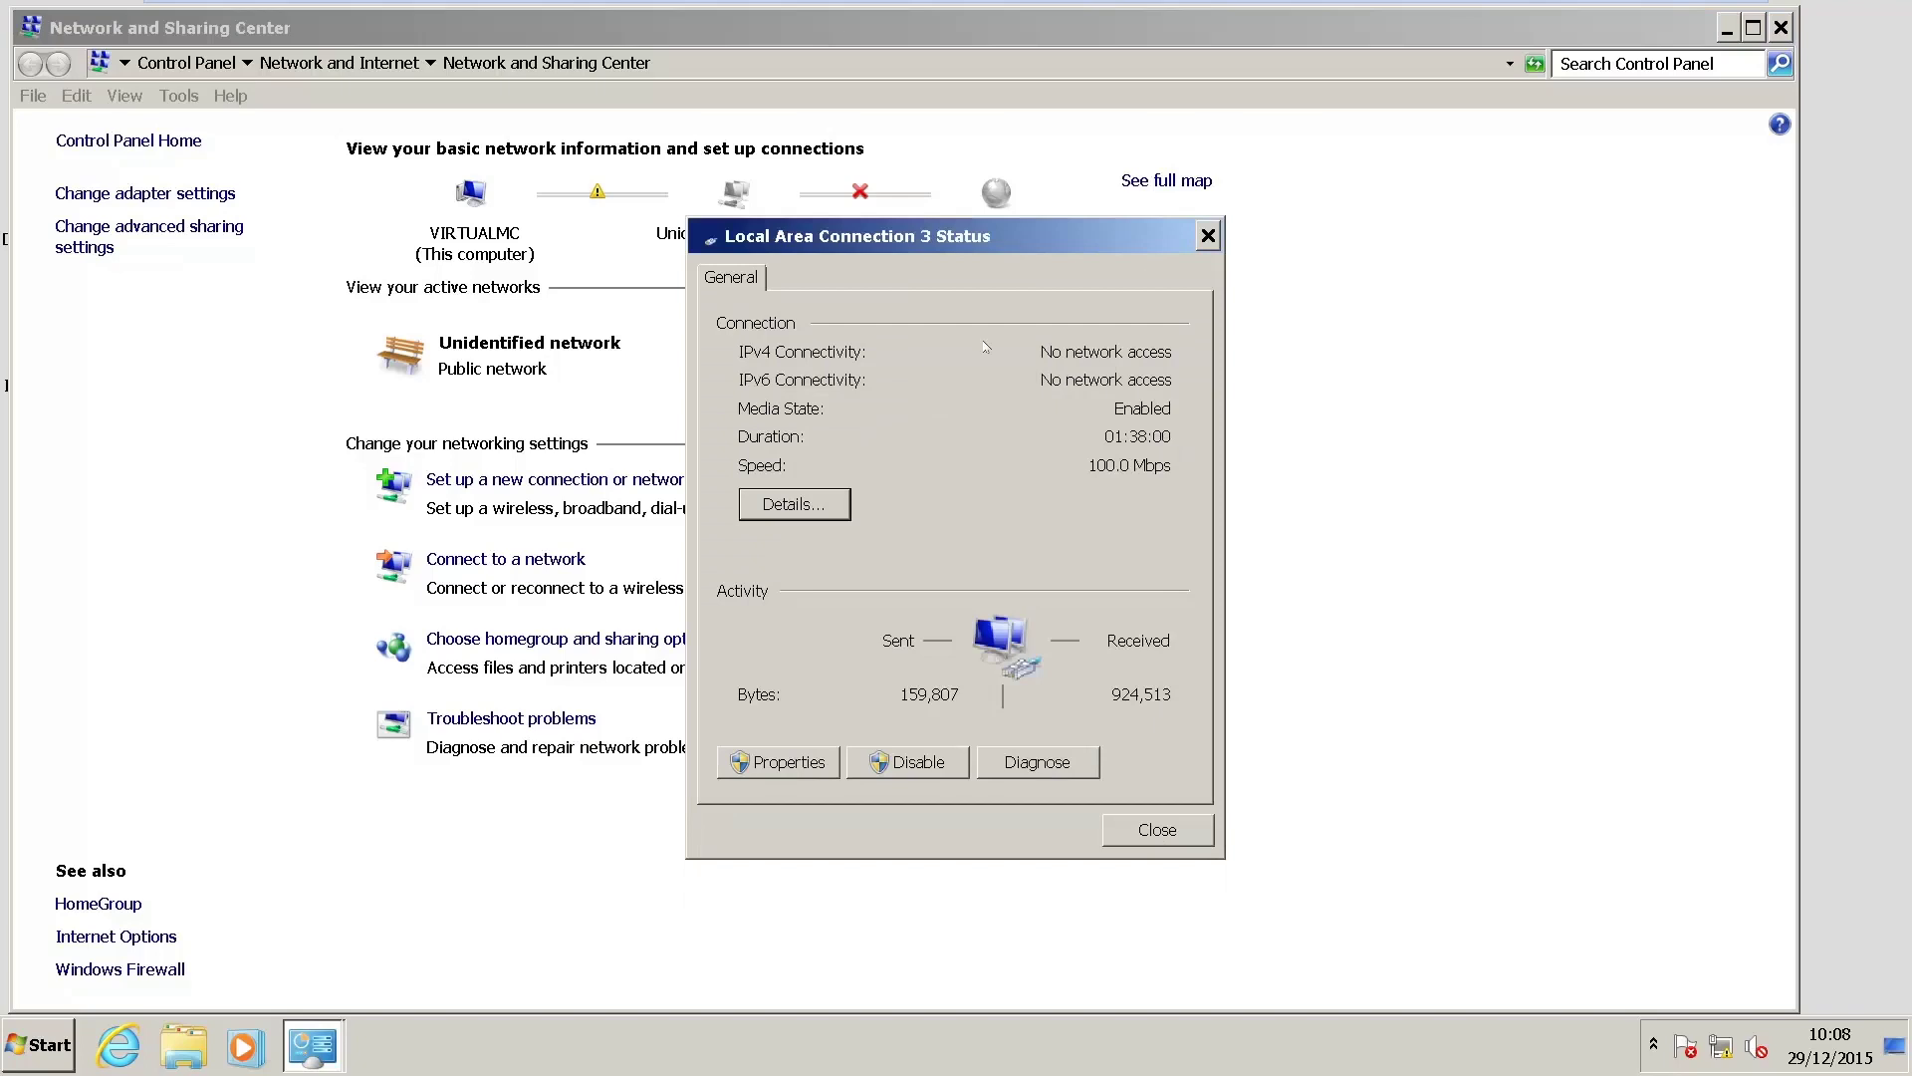
click(786, 762)
Step: Set Local Area Connection 3's IPv4 to obtain an IP address automatically and apply
drag(1208, 528, 1204, 575)
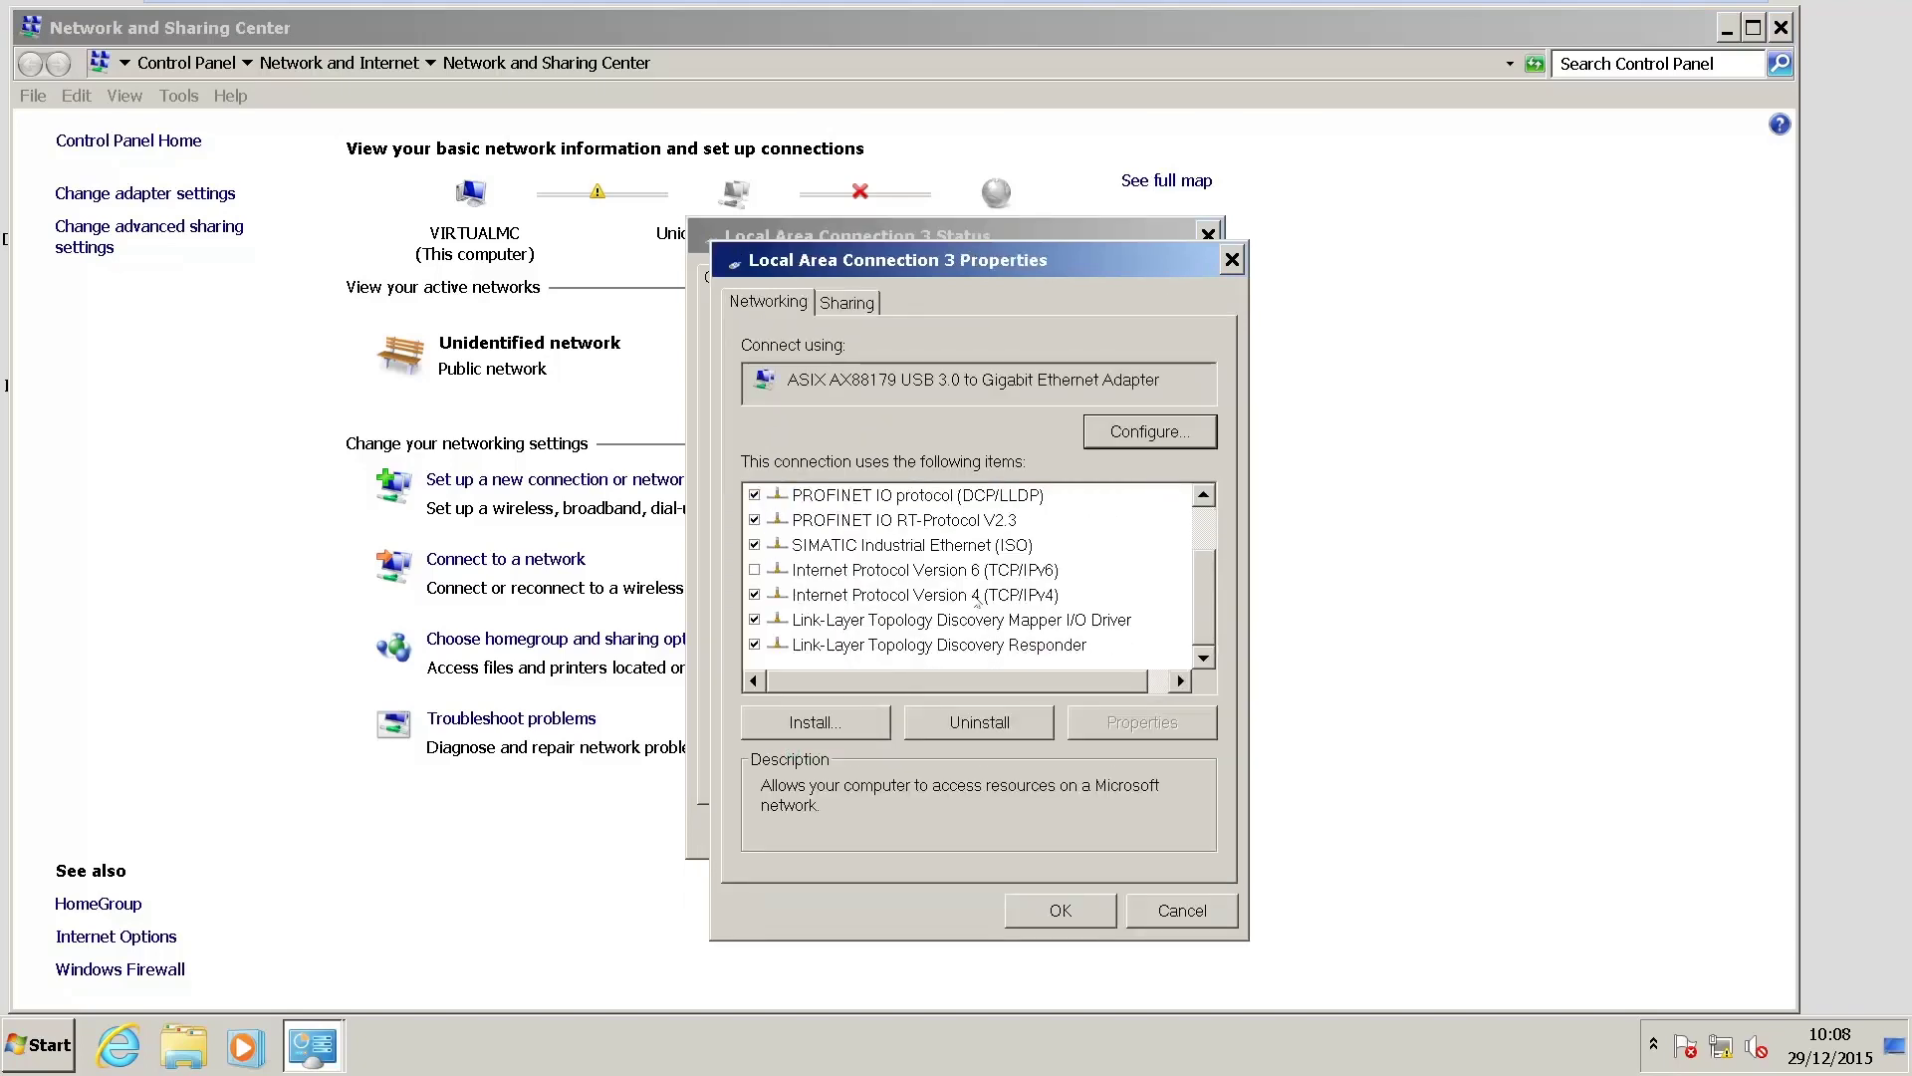
double_click(977, 596)
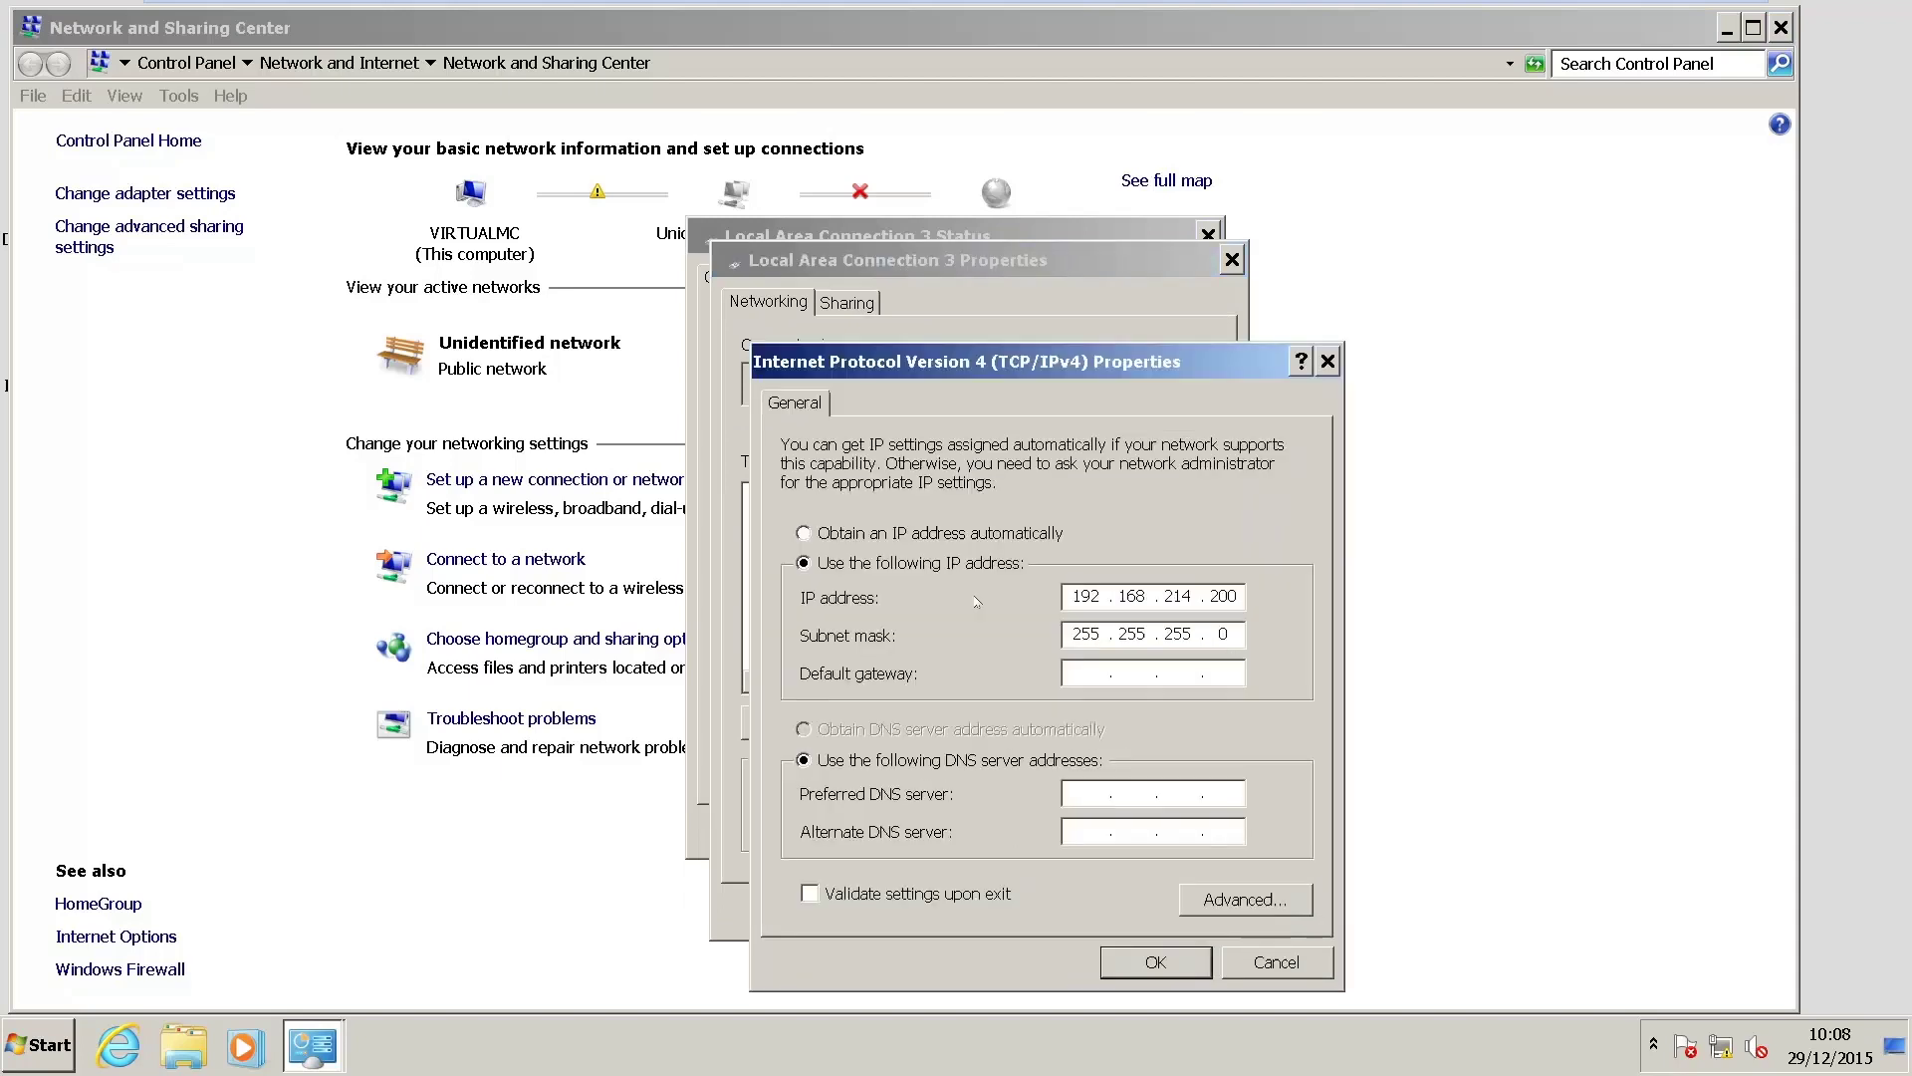
click(804, 534)
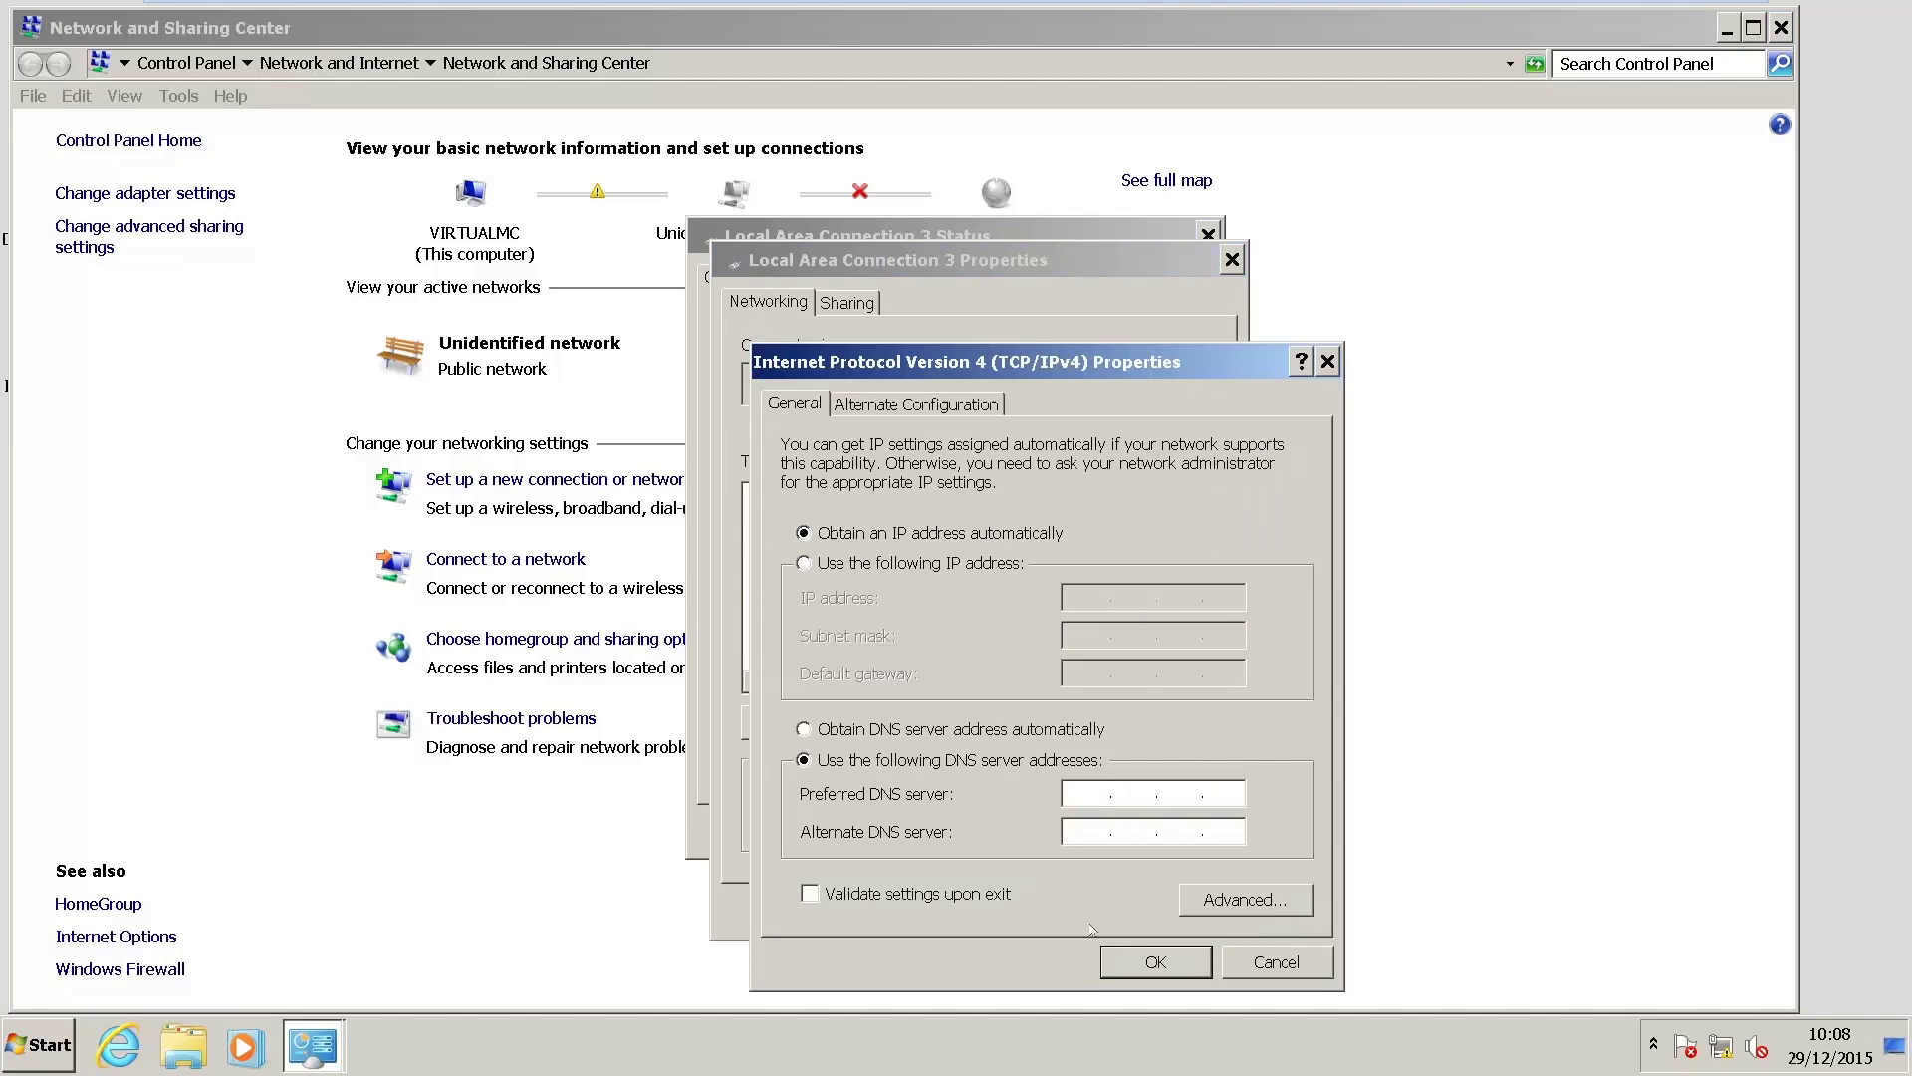
click(1161, 964)
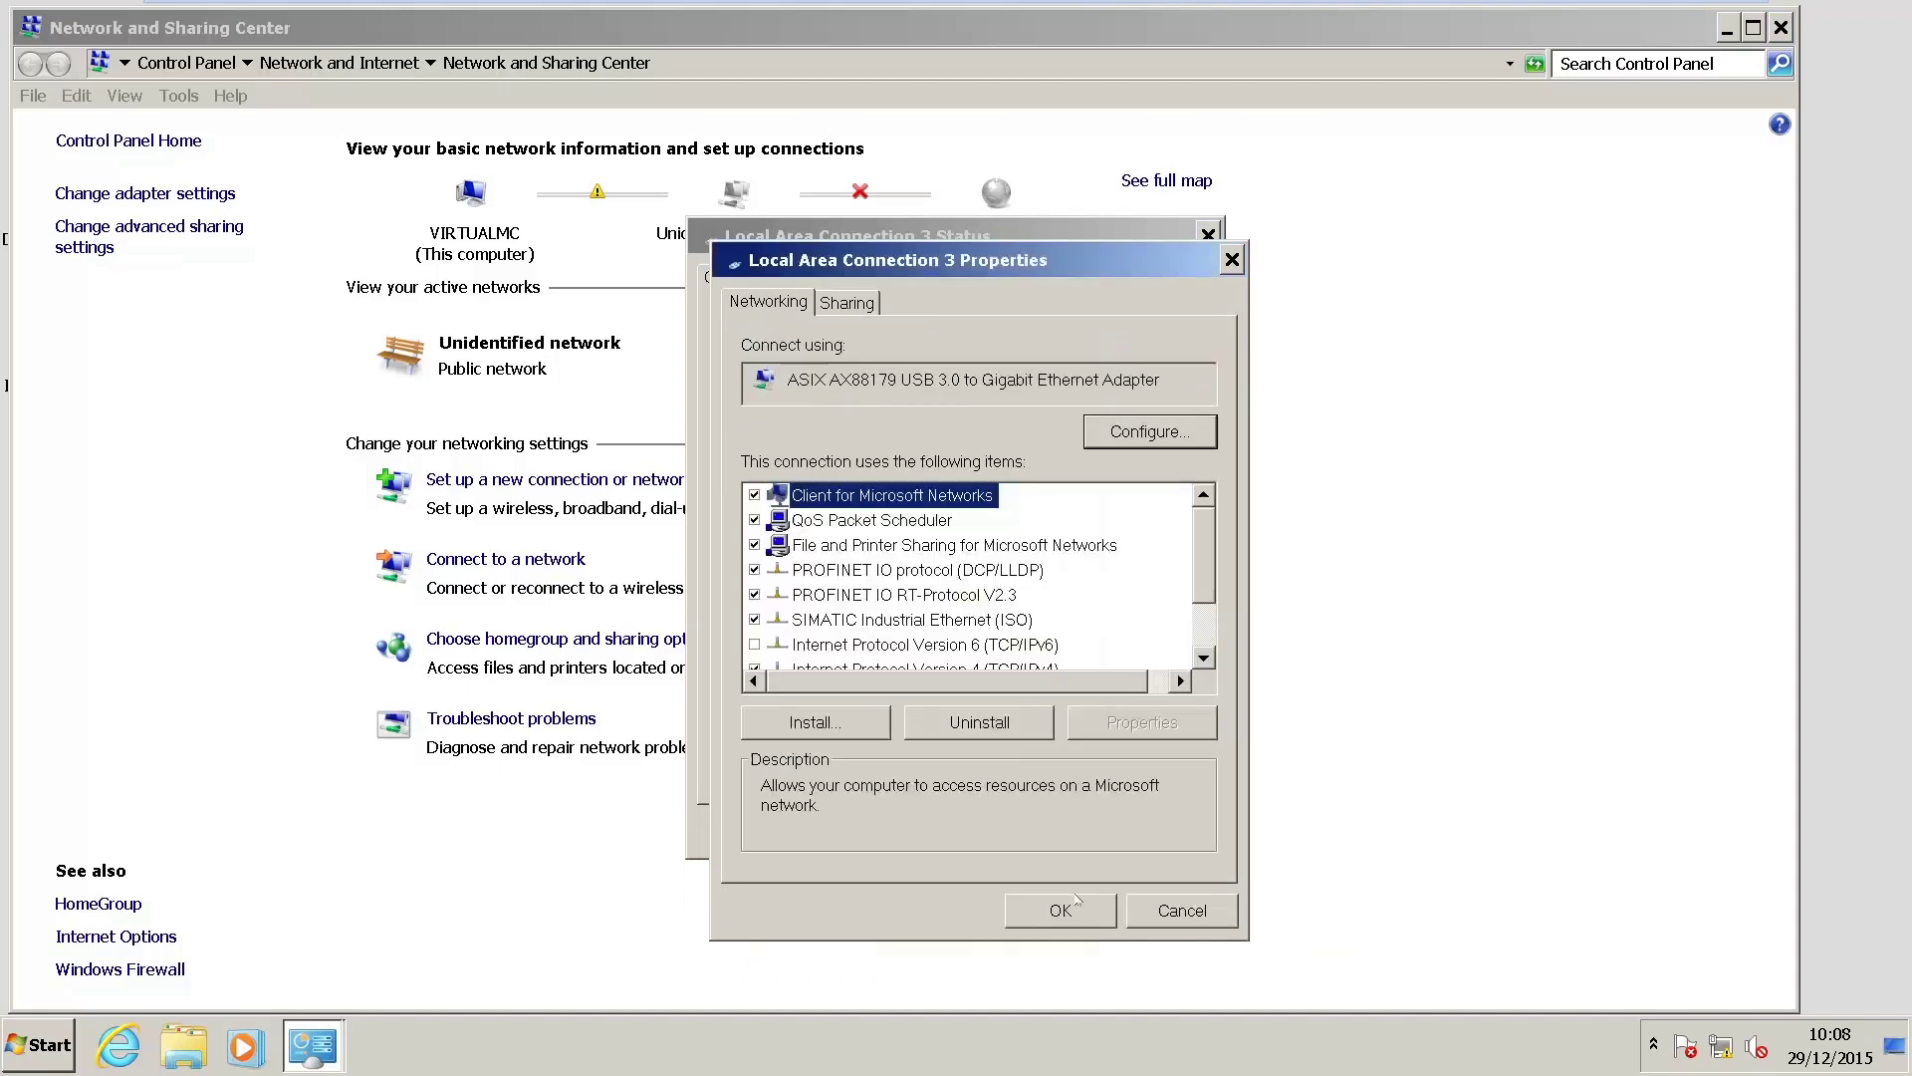
click(1076, 901)
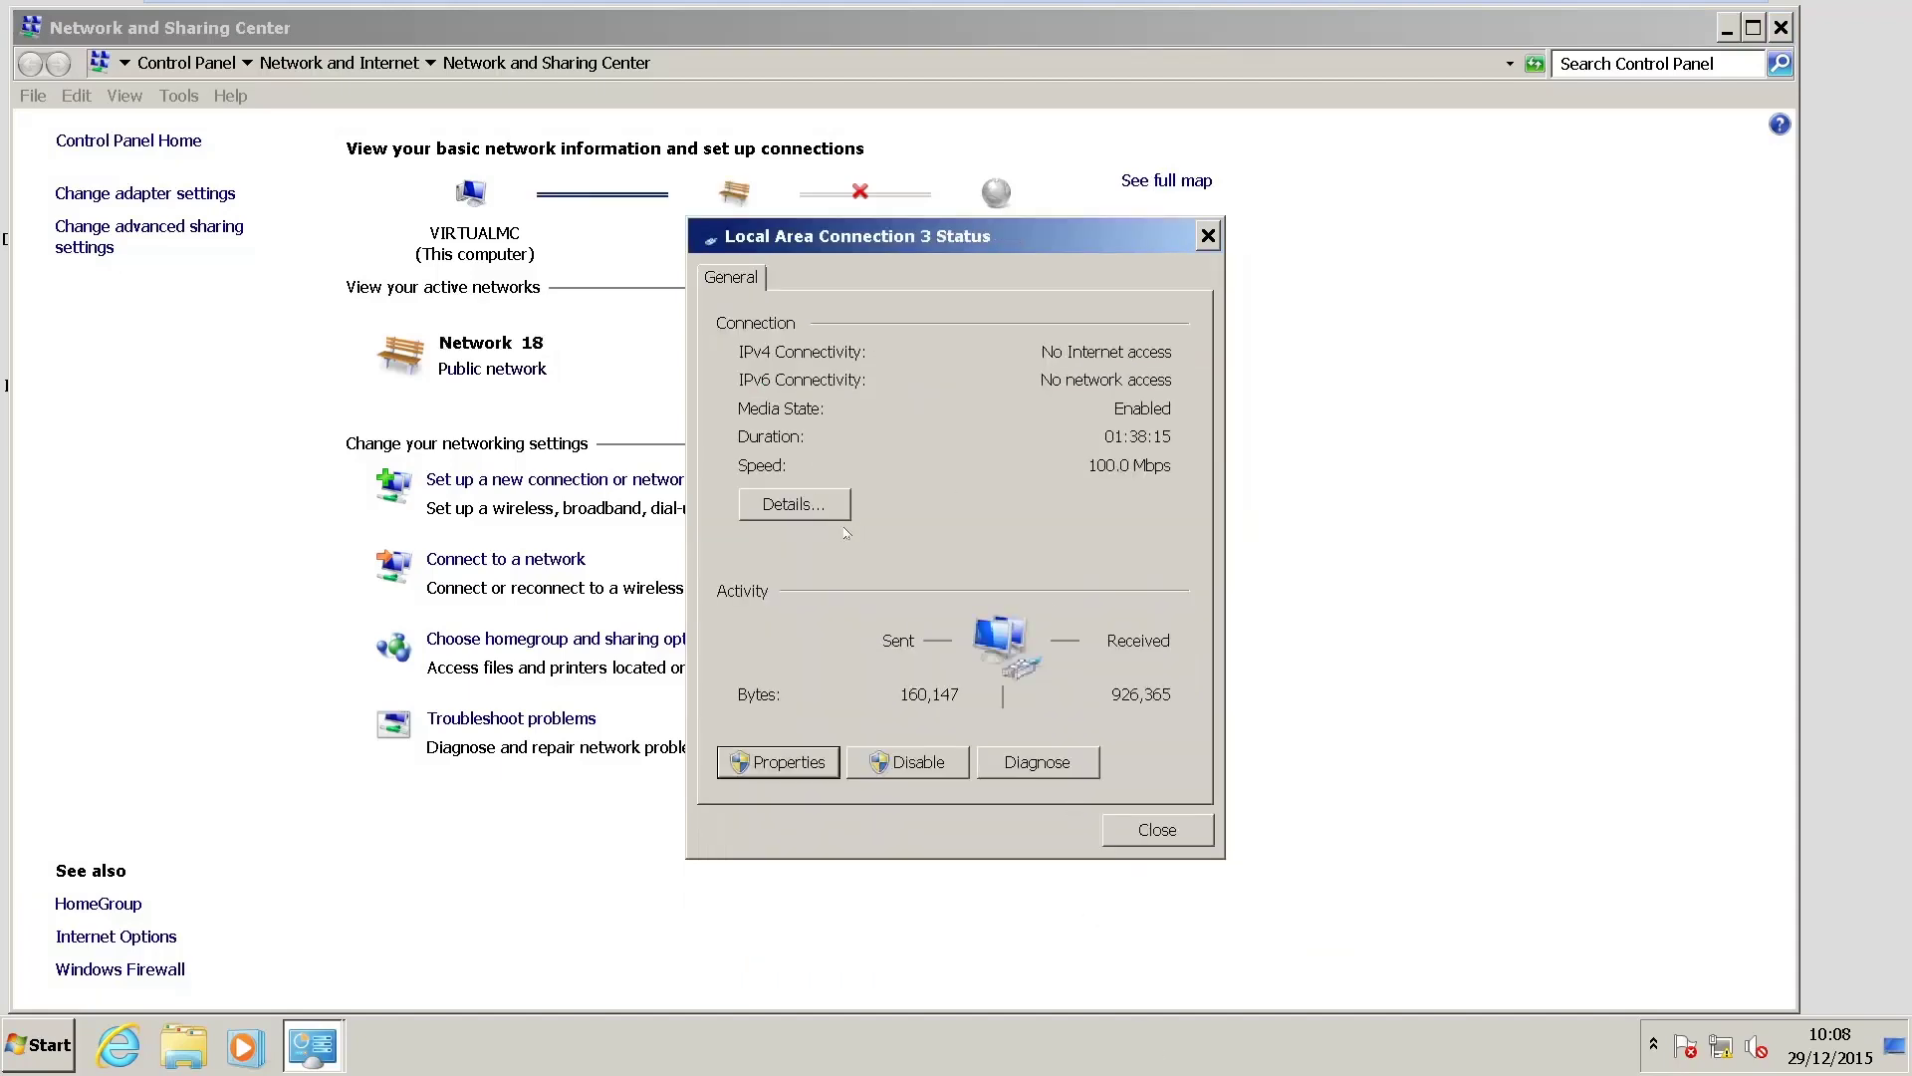
Step: Confirm the new details show 192.168.215.2 with gateway 192.168.215.1, then close all network windows
drag(891, 223, 1160, 243)
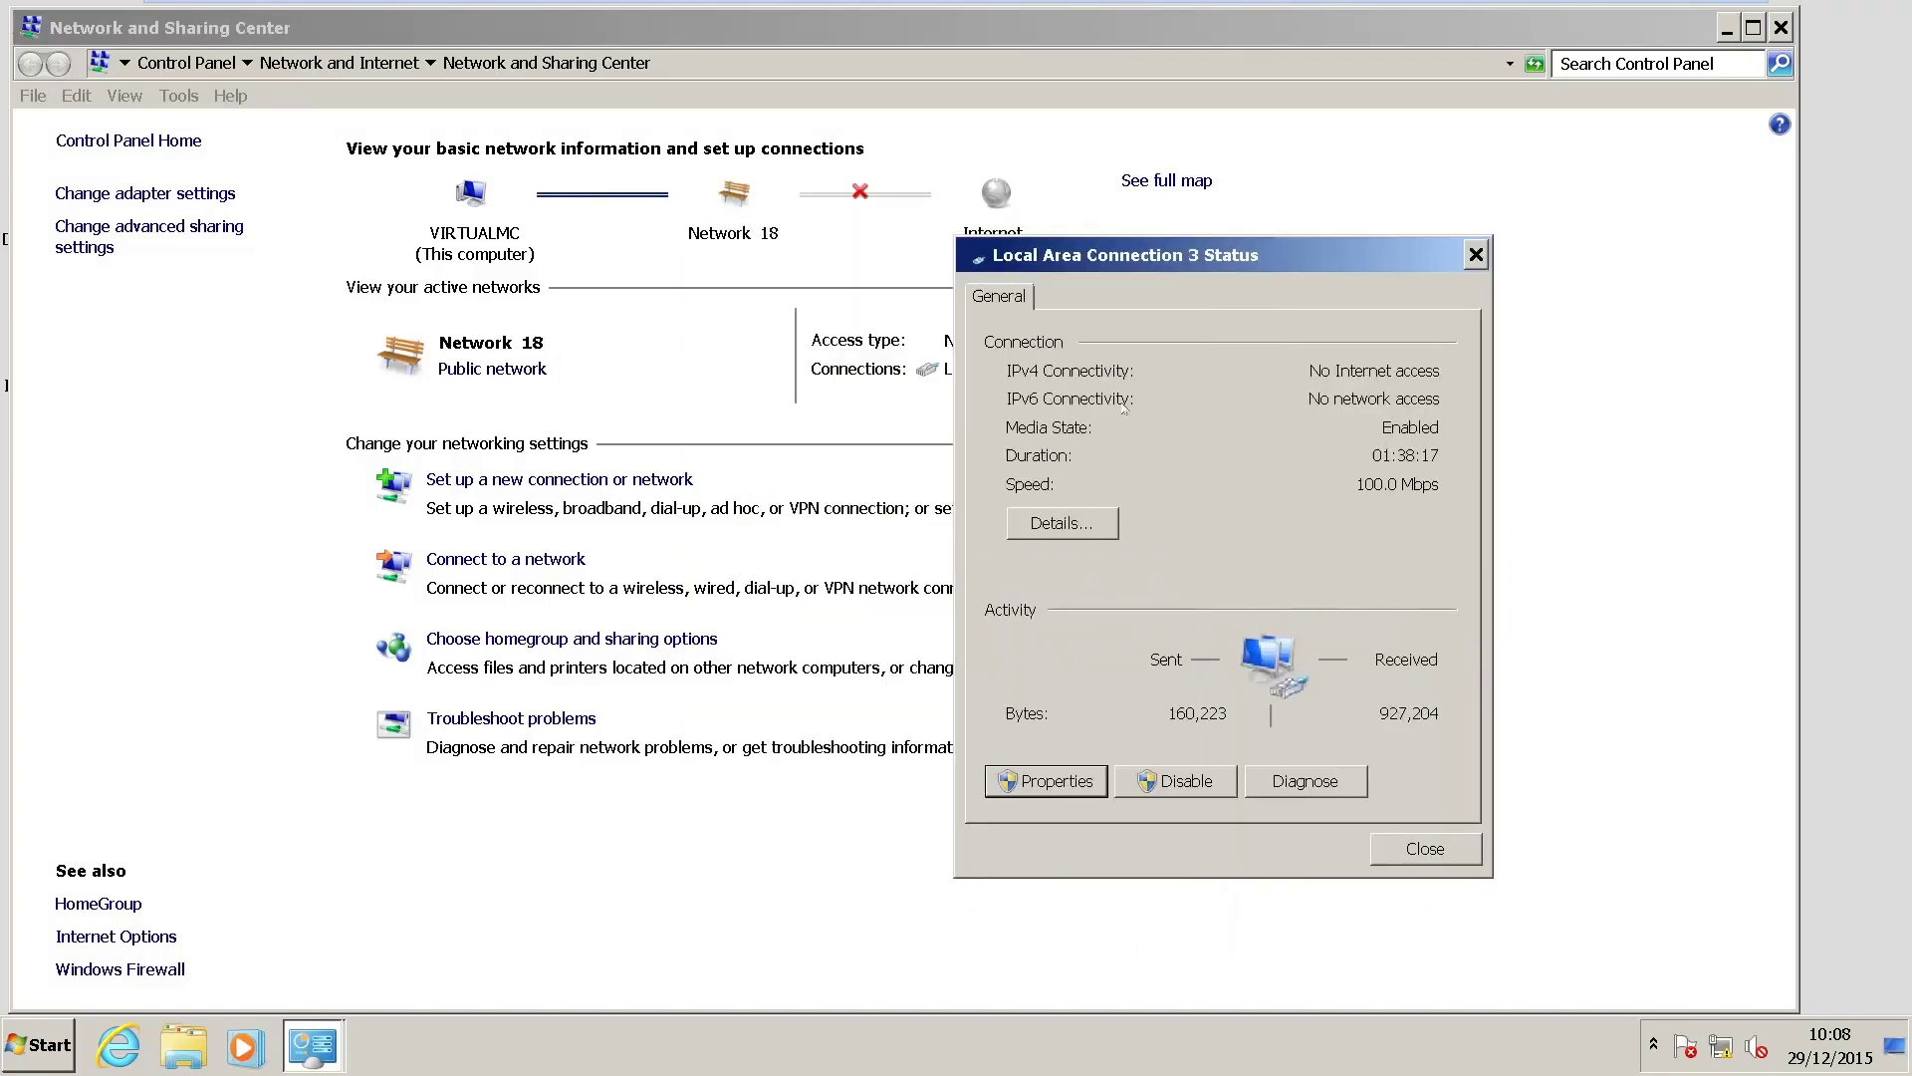
click(1085, 526)
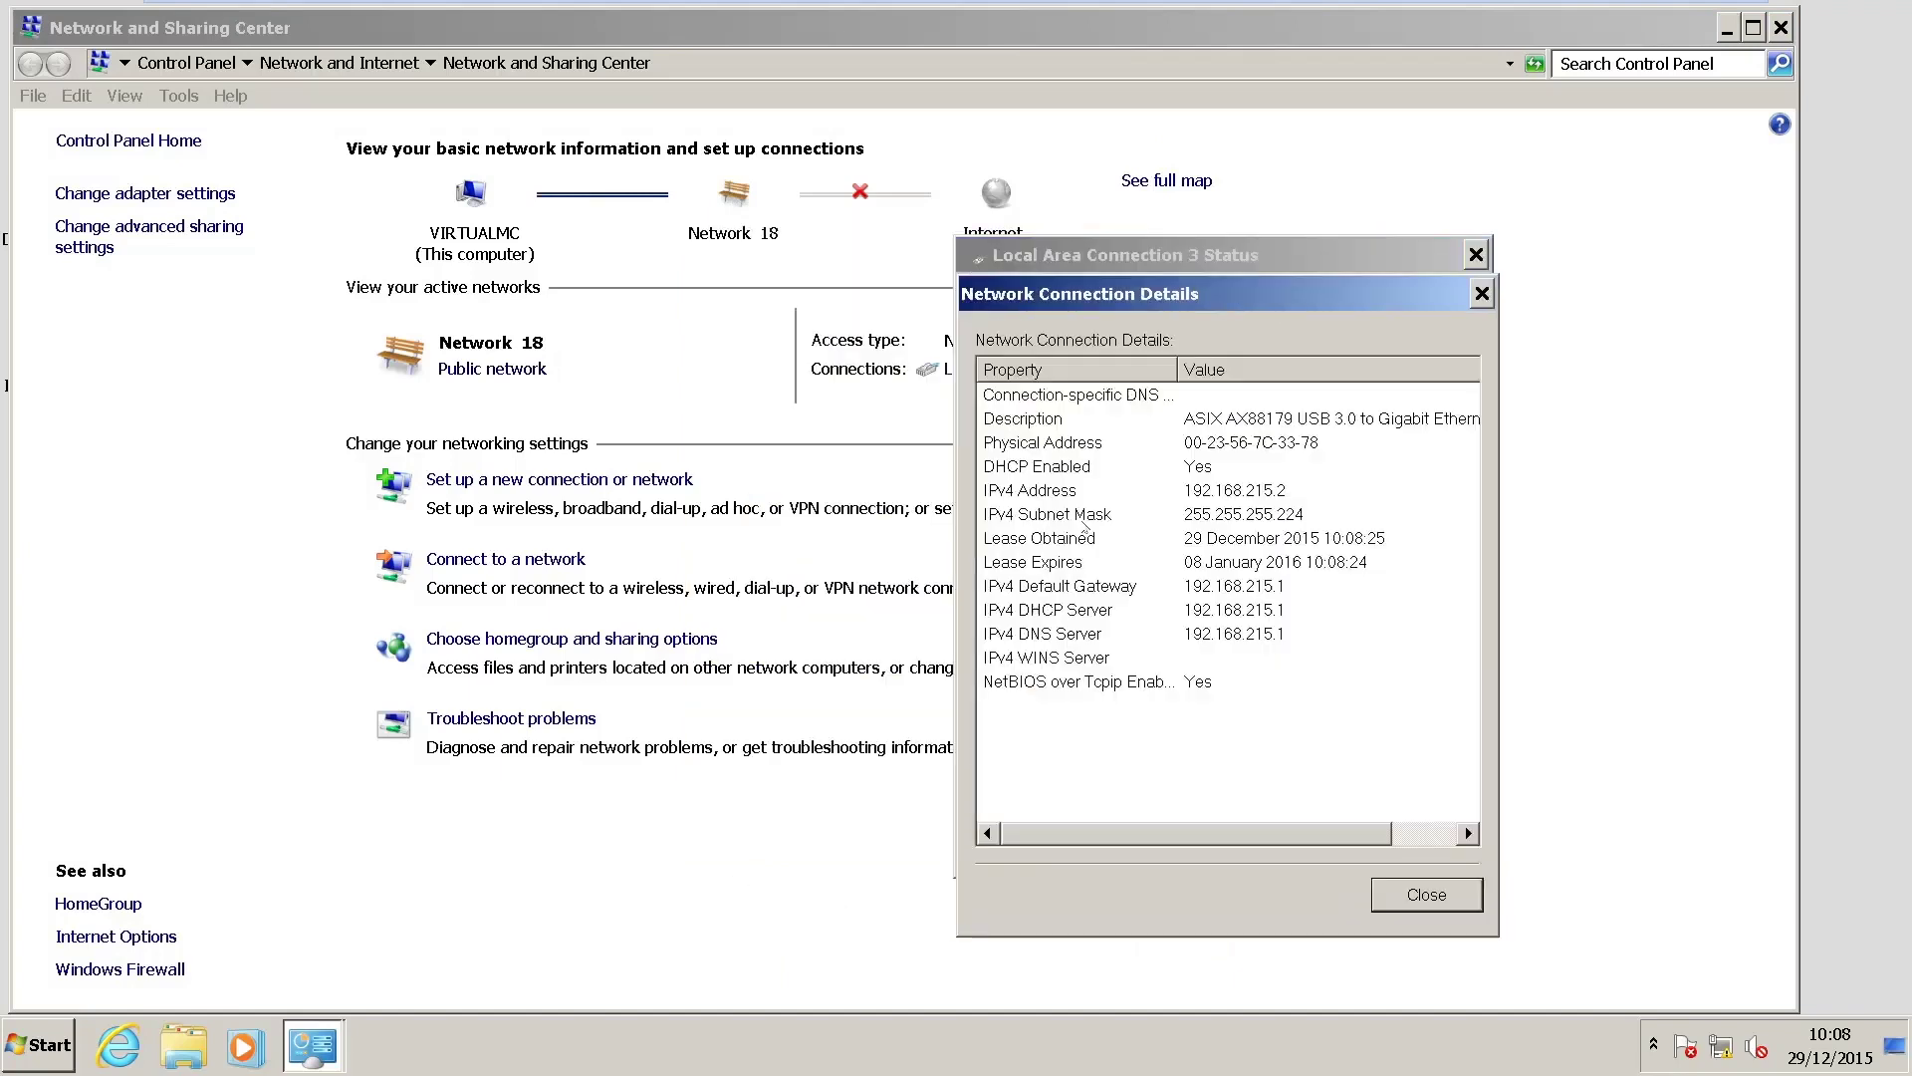
click(1482, 294)
click(1476, 255)
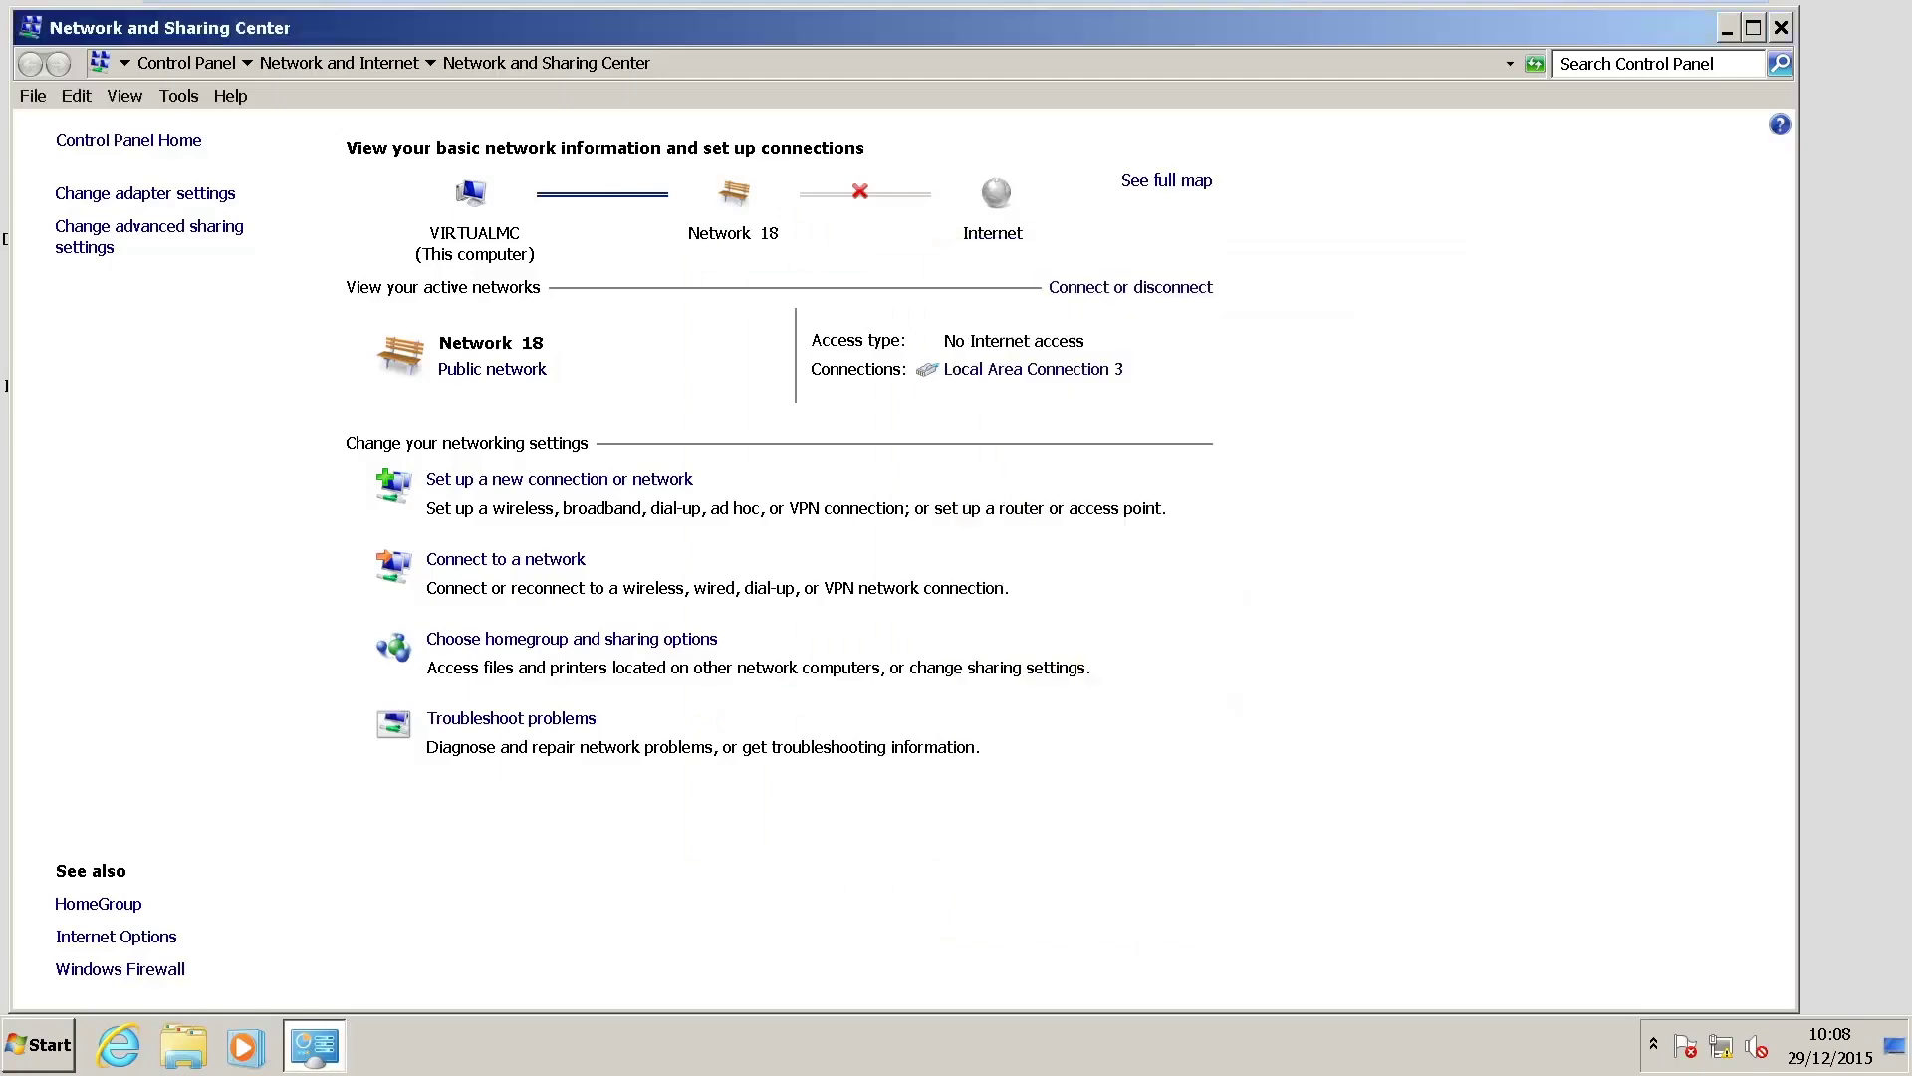
click(1780, 27)
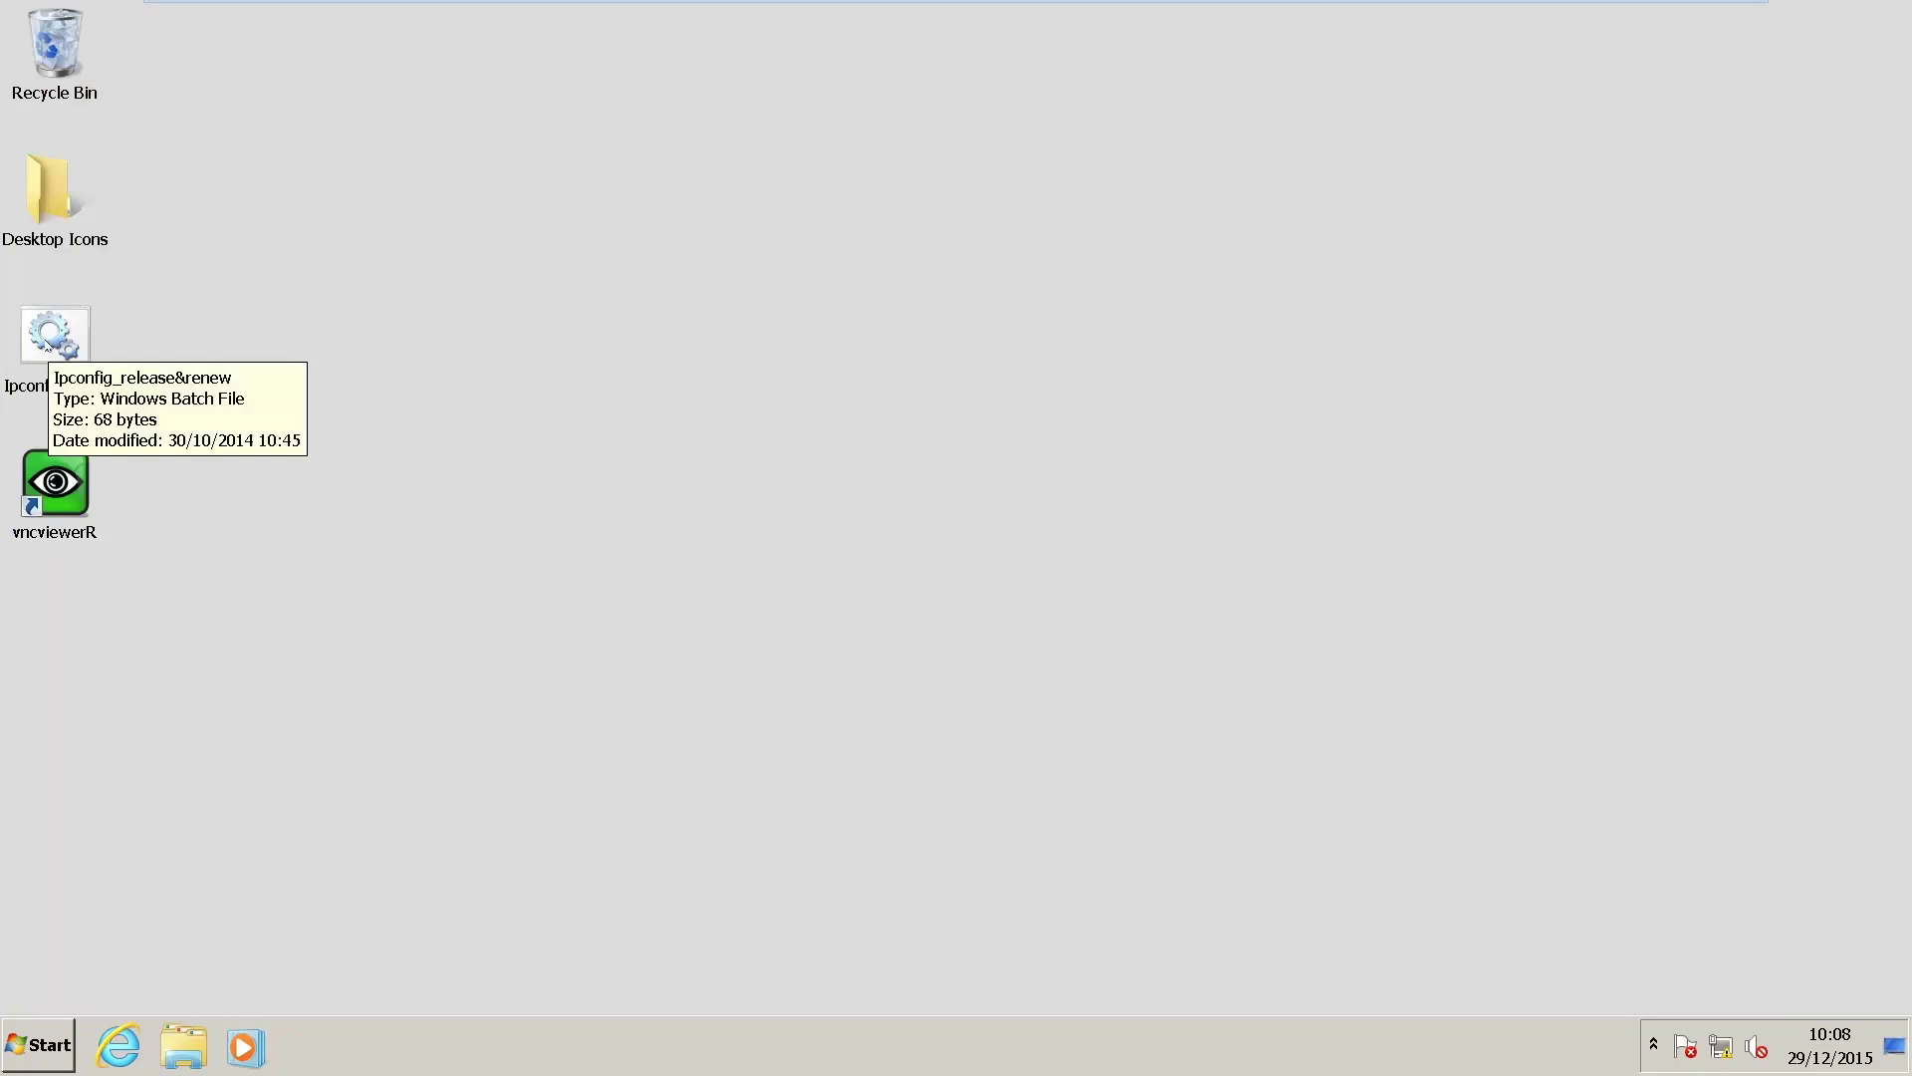
Step: Open the Ipconfig_release&renew batch file to view its commands
right_click(58, 334)
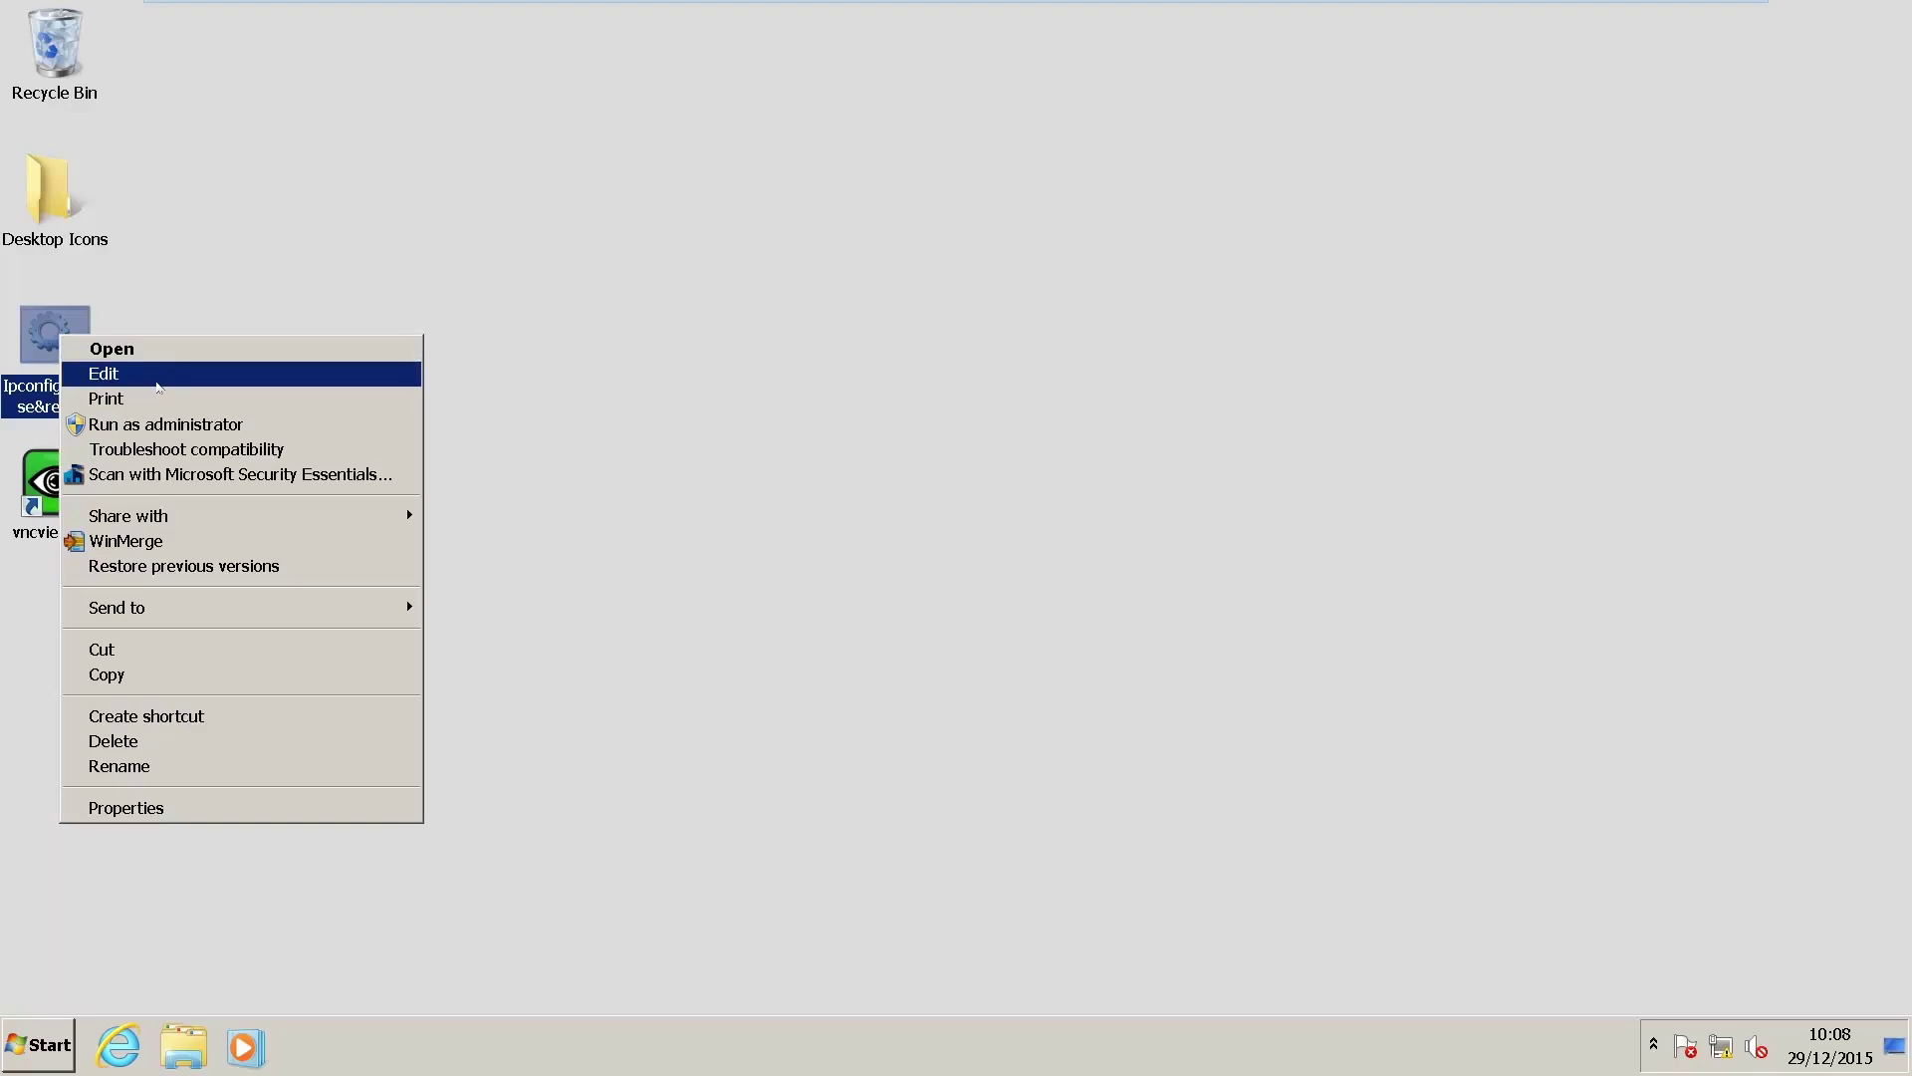
click(157, 373)
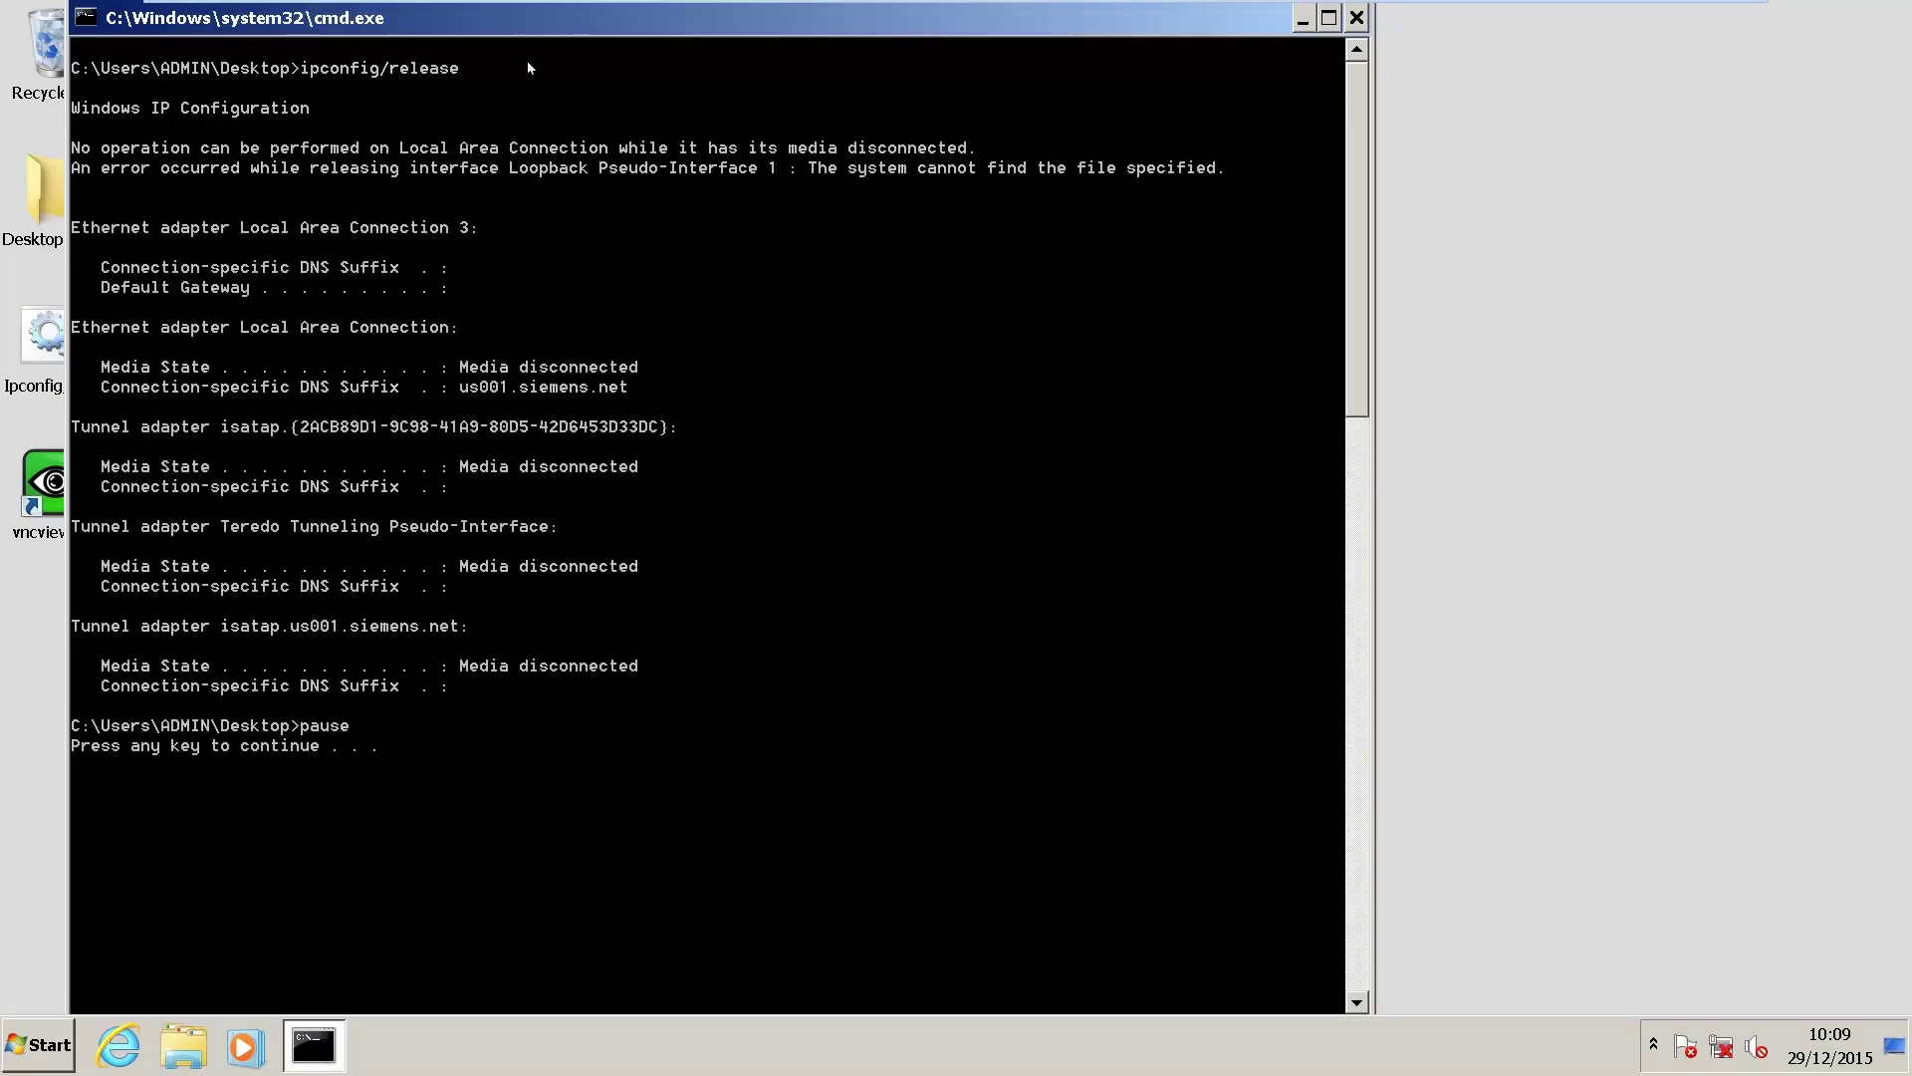
Step: Continue the script to renew to 192.168.215.2 and ping 192.168.215.1, then close the console
key(Return)
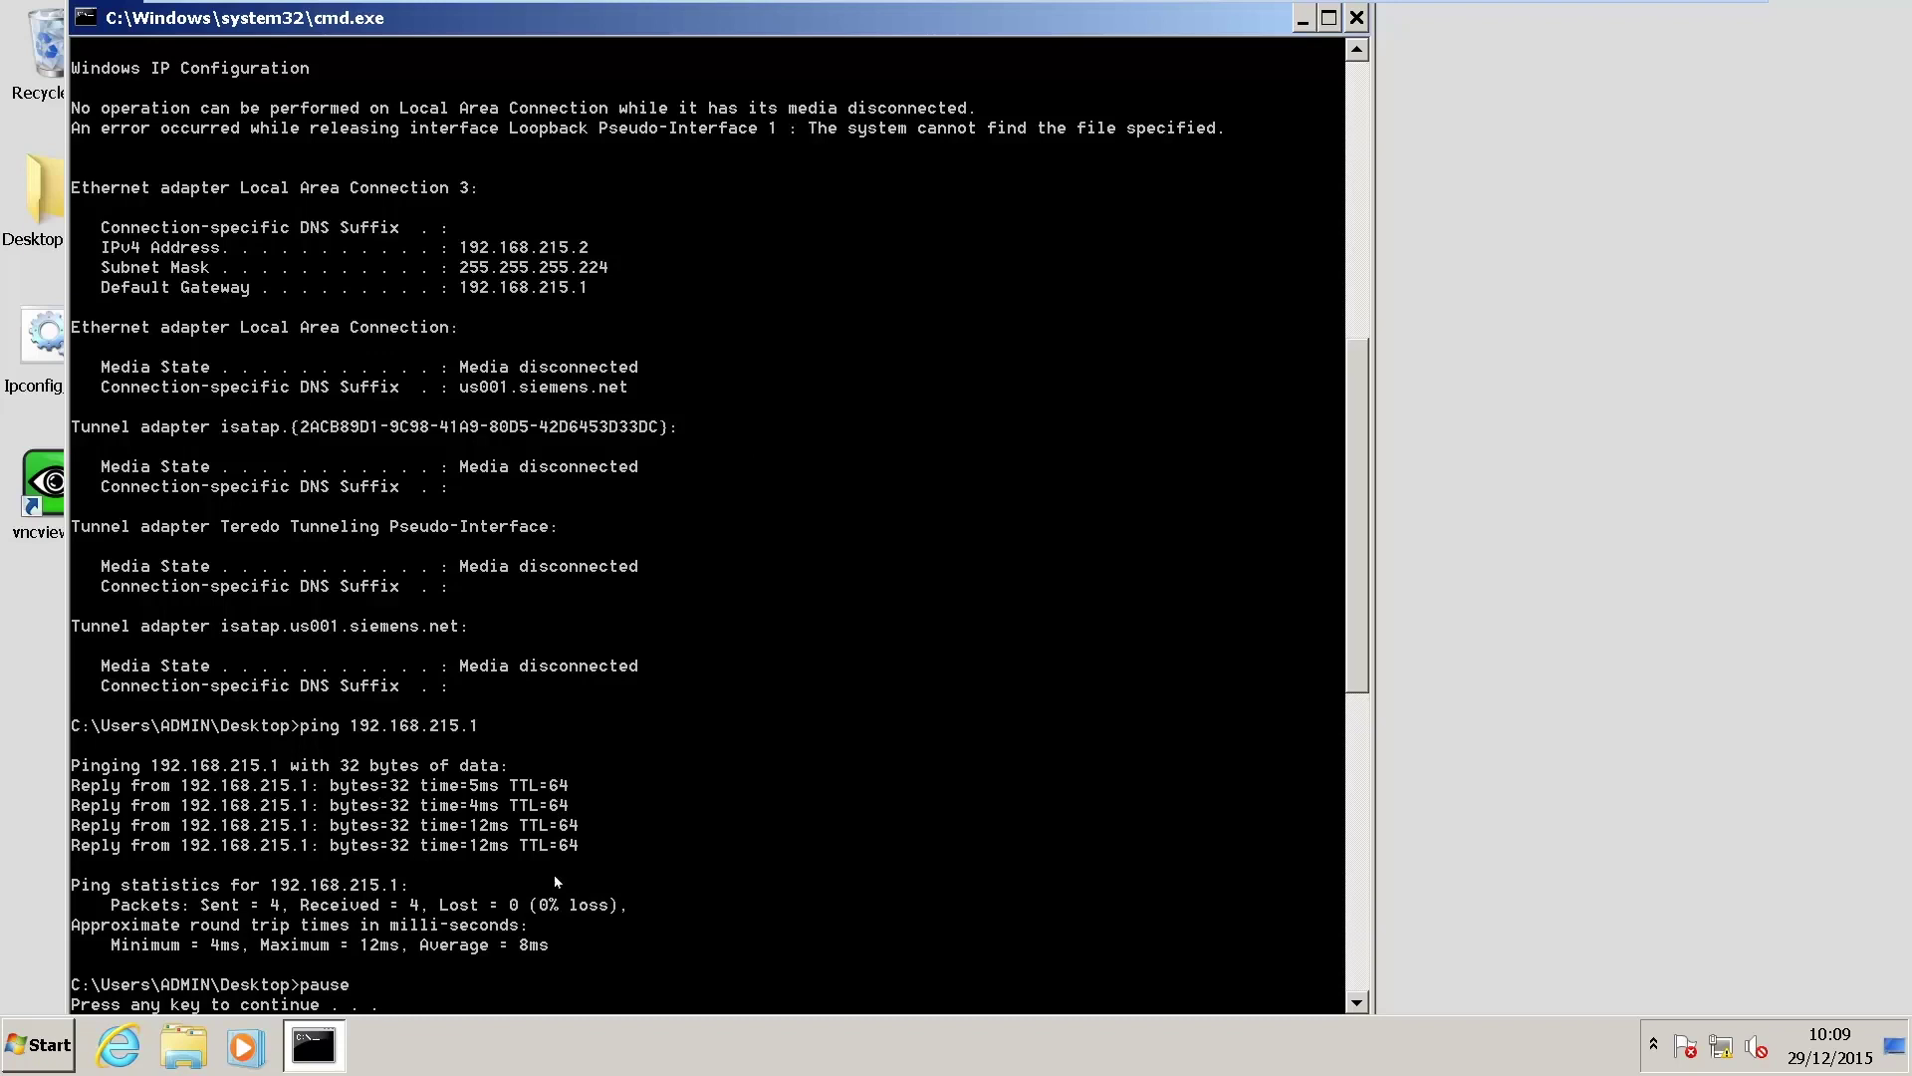
click(1357, 17)
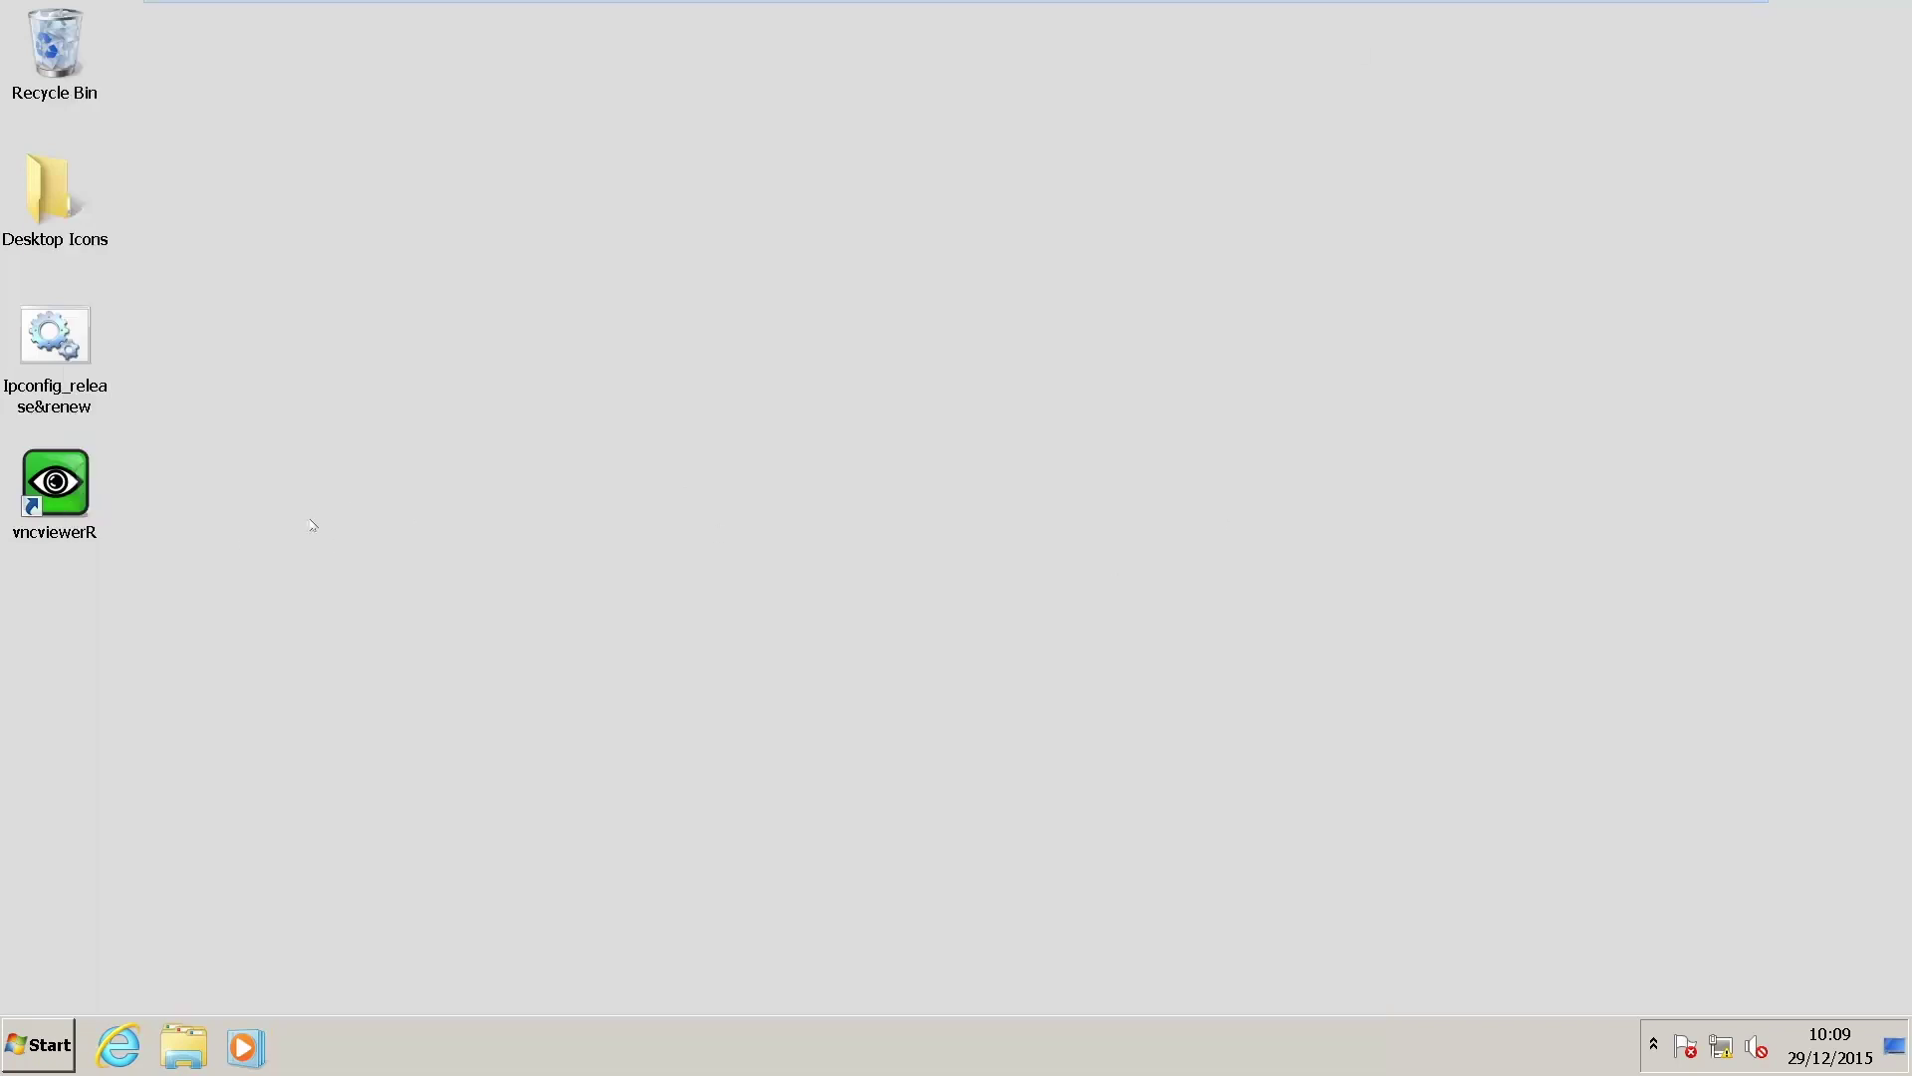
Step: Relaunch vncviewerR, enable Auto Scaling and connect to the SINUMERIK HMI at 192.168.215.1
click(66, 488)
double_click(66, 488)
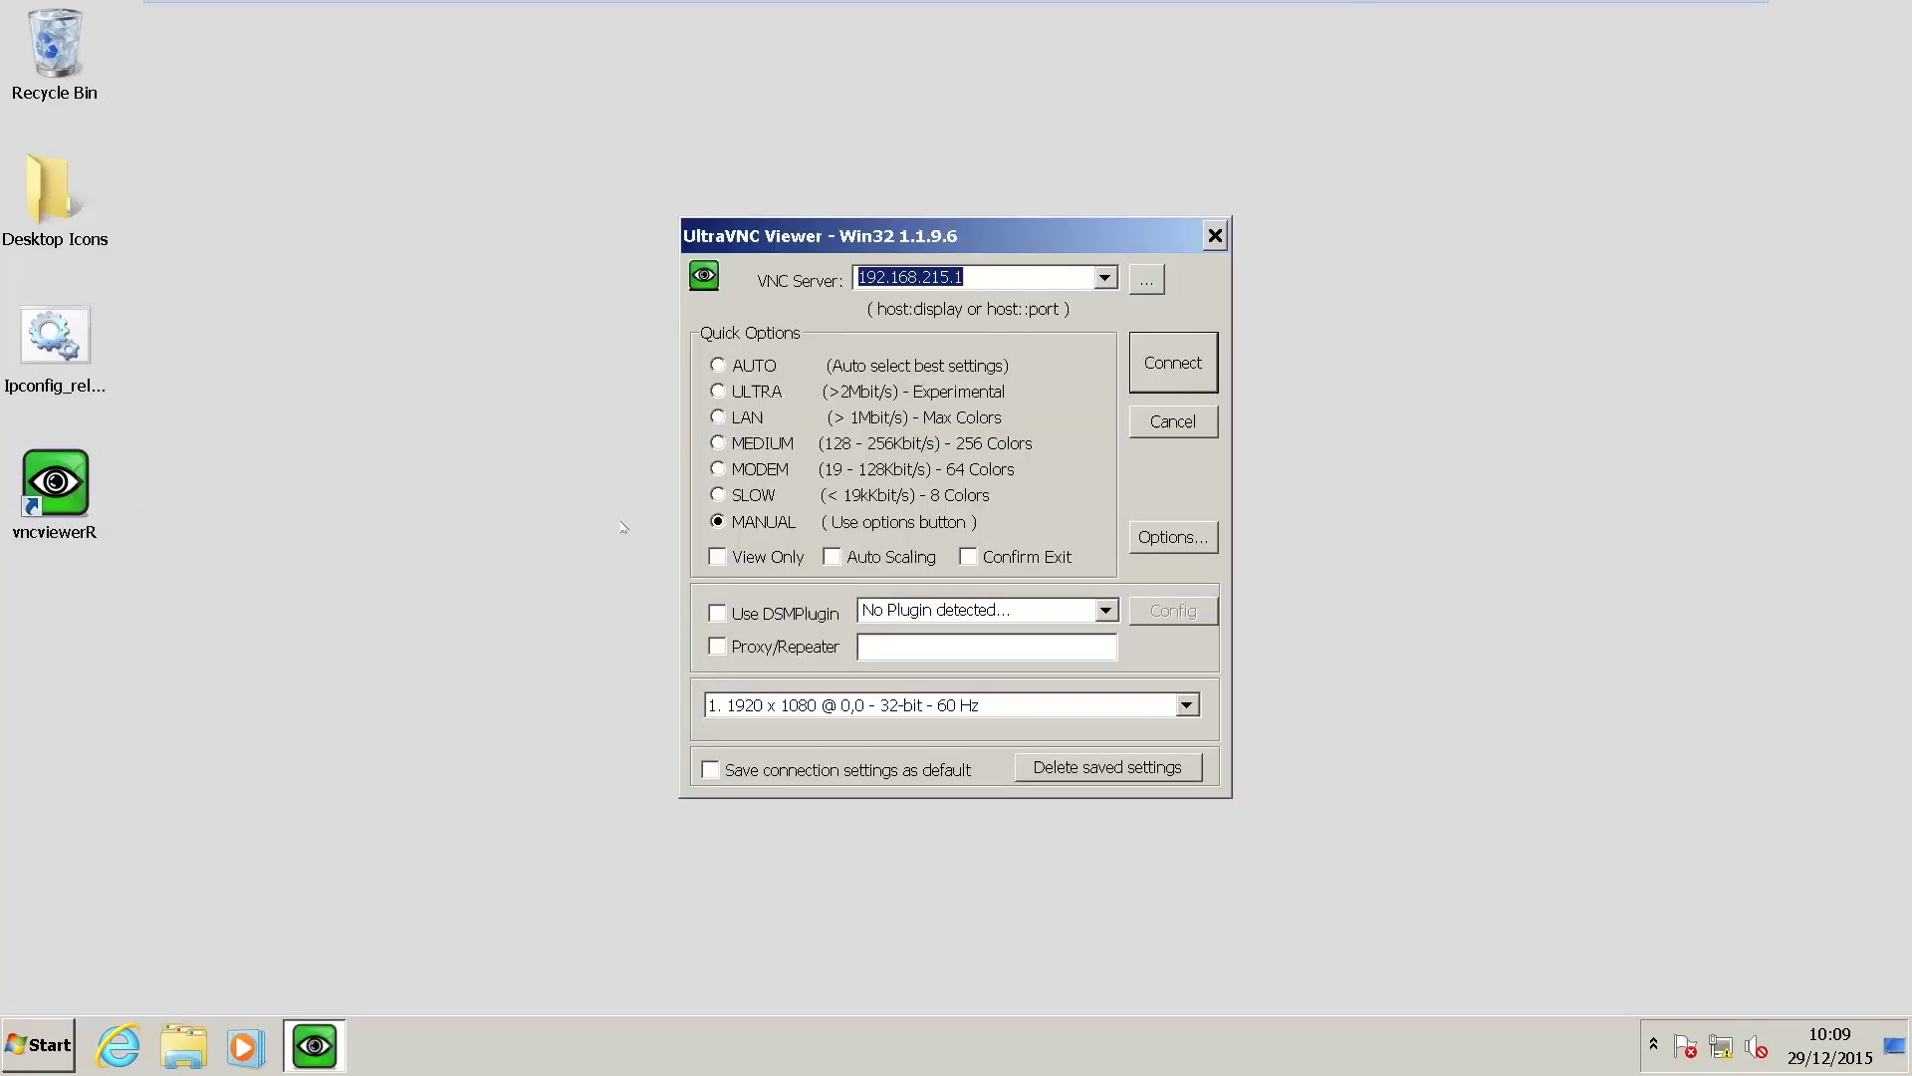
click(831, 556)
click(1181, 358)
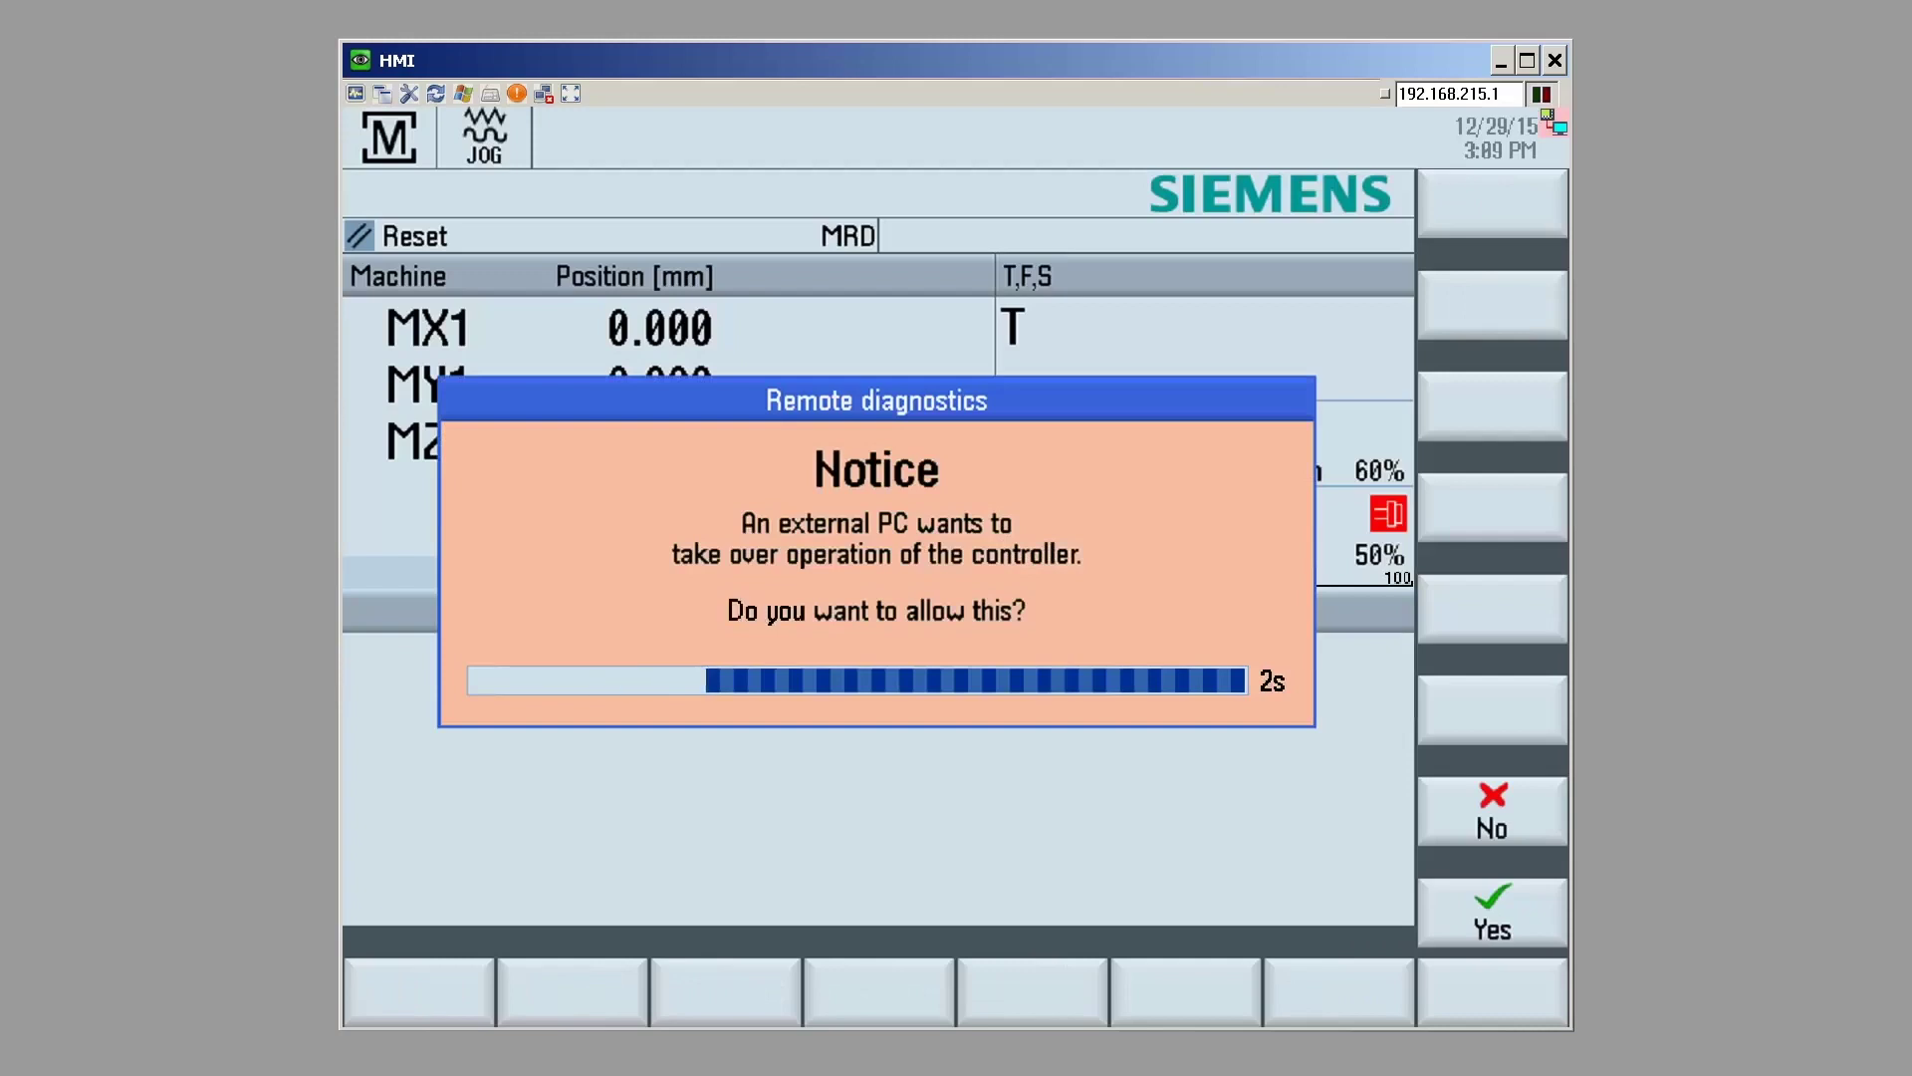